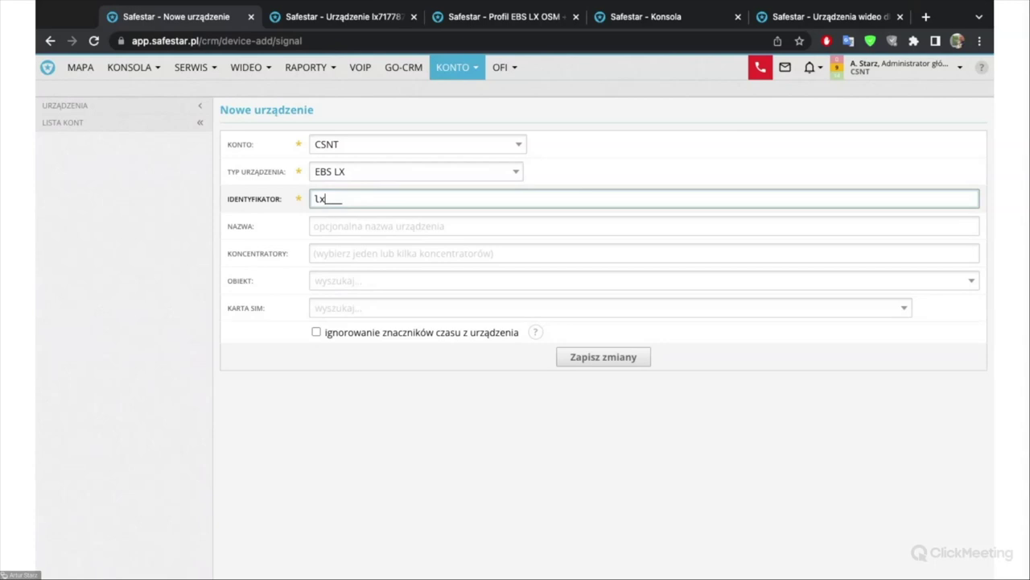
# Step: Enter the identifier lx87878787 for the new EBS LX device and assign the (systemowy) OSM DMSI concentrator
pyautogui.write('87878787')
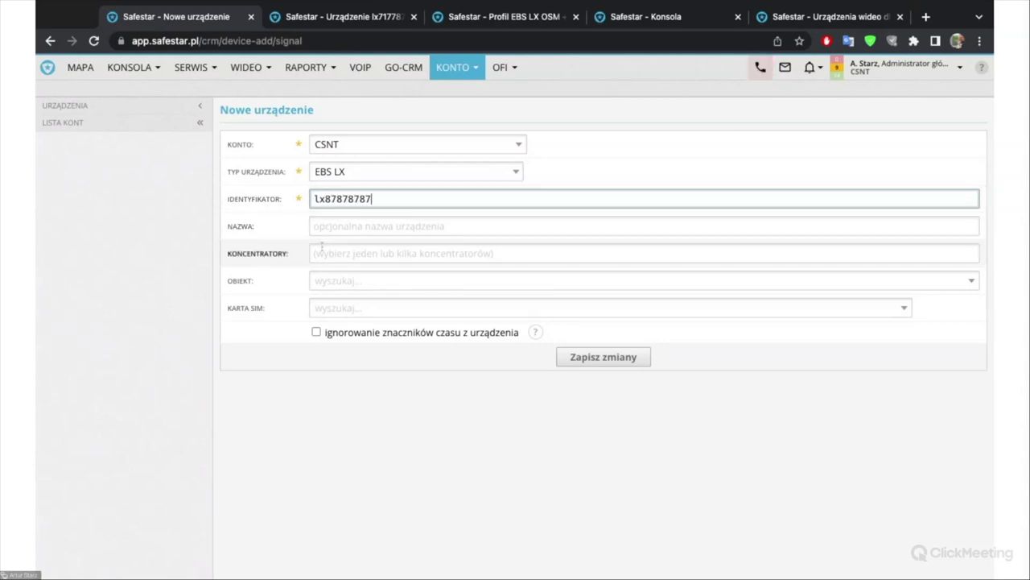
pyautogui.click(327, 252)
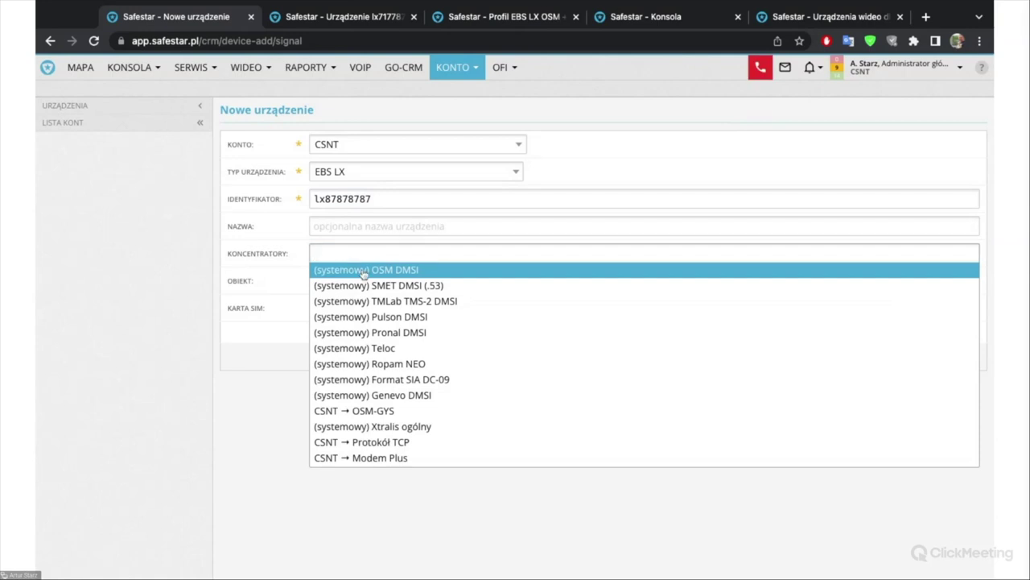
pyautogui.click(364, 272)
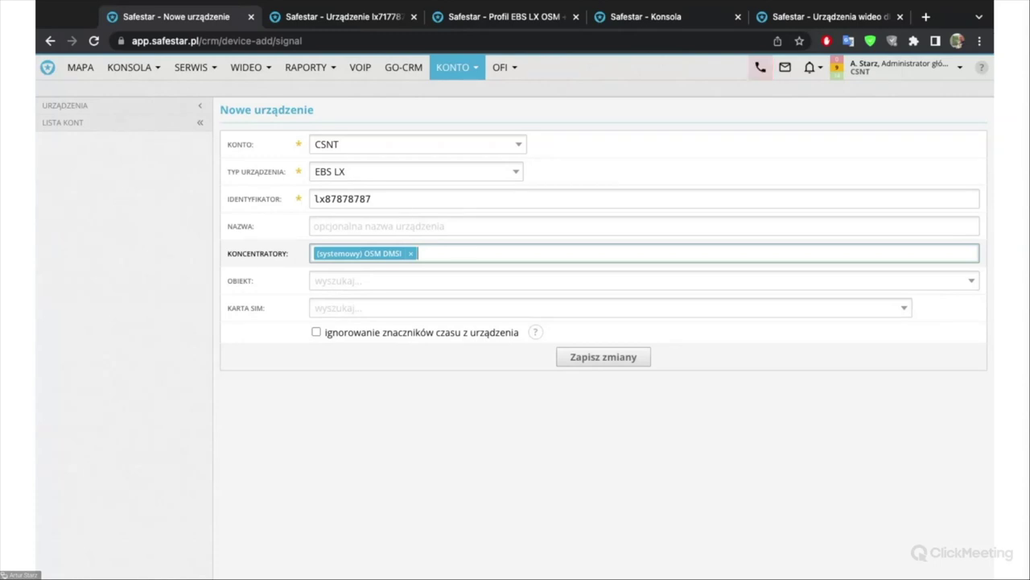
# Step: Assign CSNT test object 00001 to the device, leave the SIM card unassigned, and save the new device
pyautogui.click(431, 283)
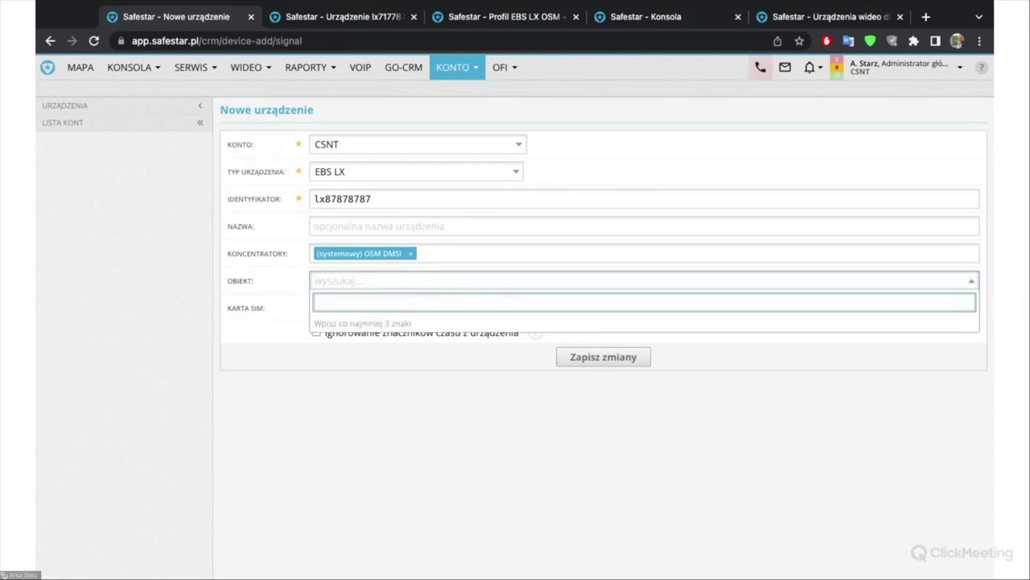
pyautogui.write('00001')
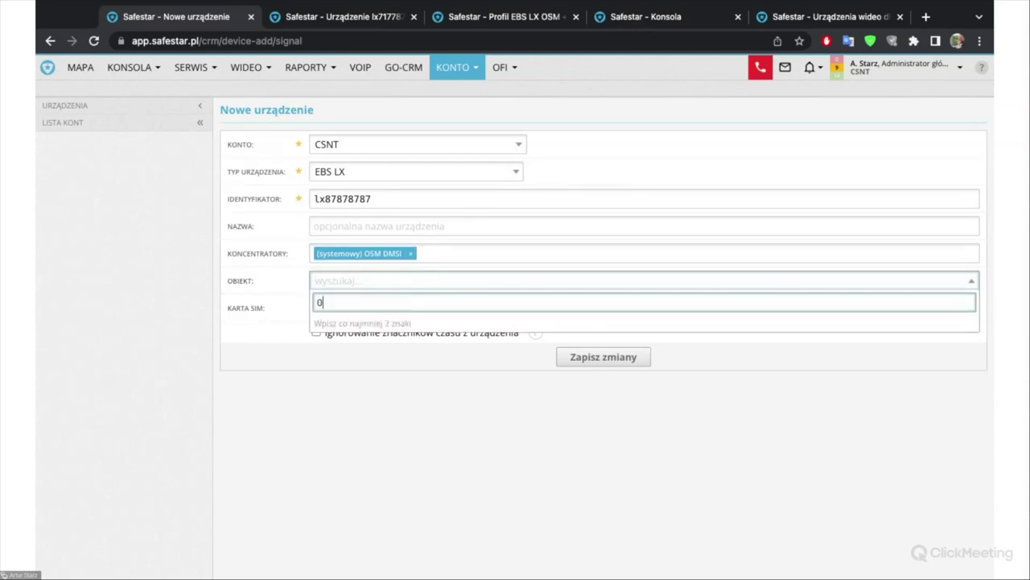
pyautogui.click(435, 323)
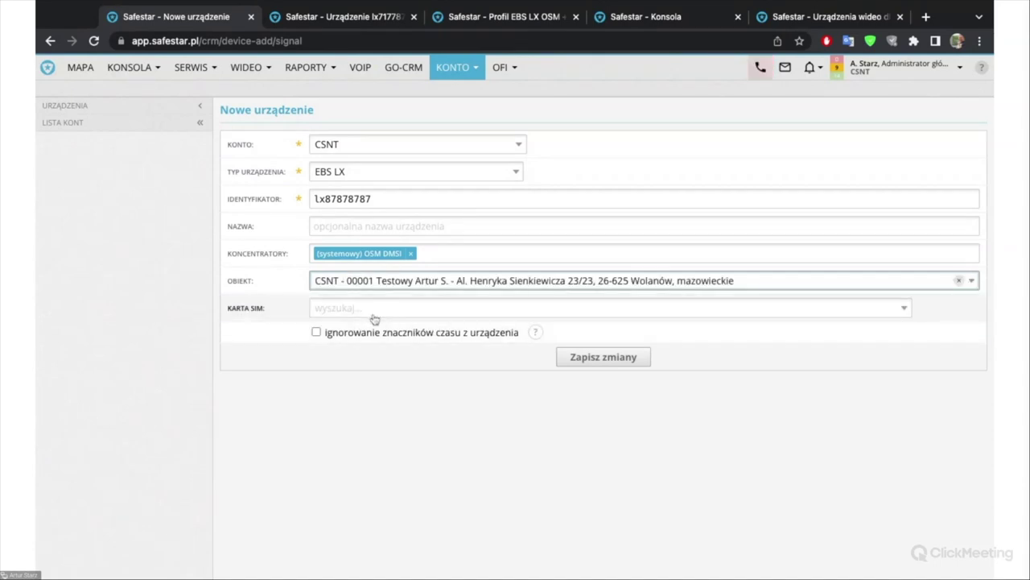
pyautogui.click(443, 307)
pyautogui.click(443, 308)
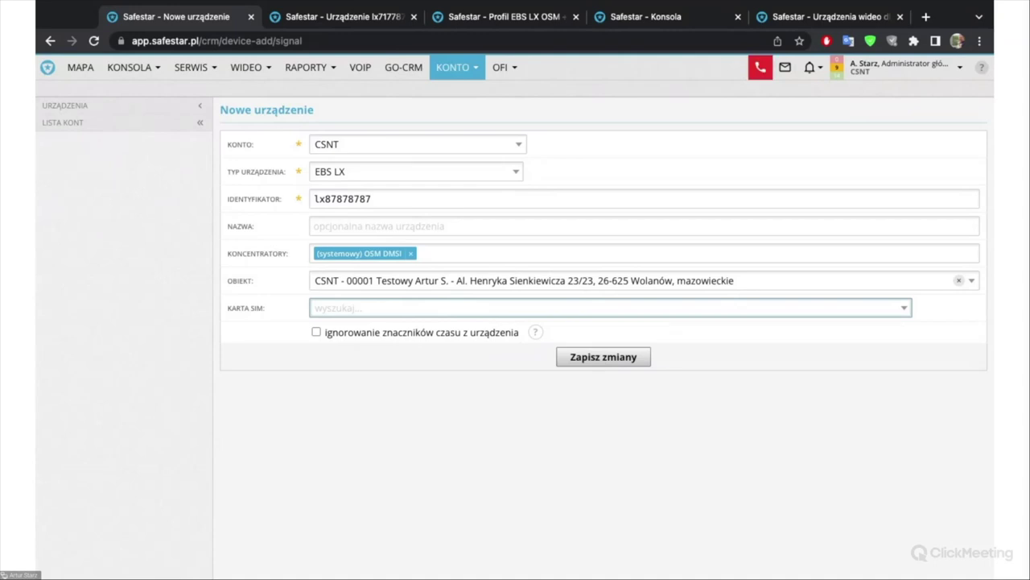
pyautogui.click(613, 358)
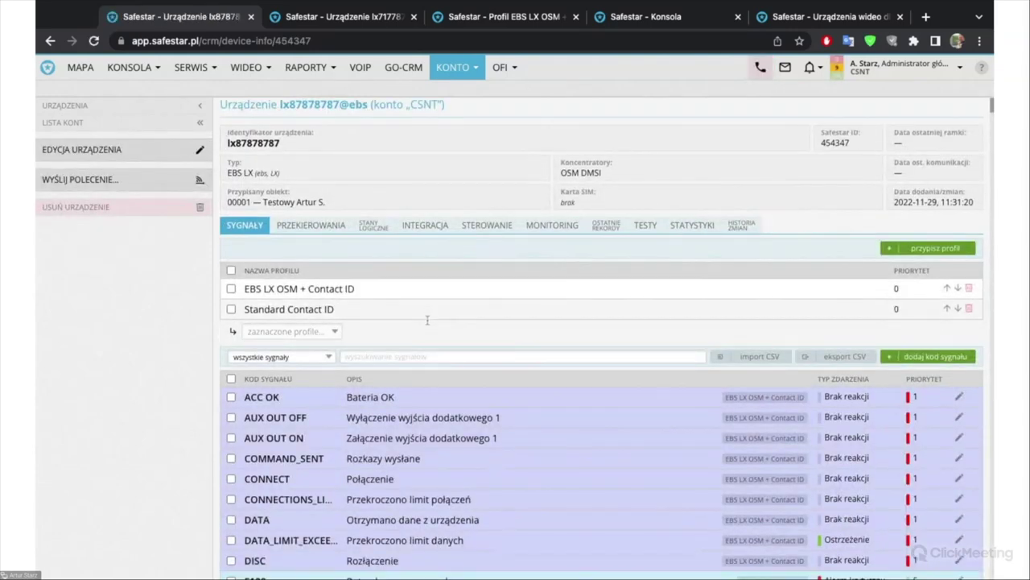
# Step: Examine the new device's assigned profiles and its list of signal codes, event types and priorities
pyautogui.scroll(-3, 427, 320)
pyautogui.scroll(-2, 351, 369)
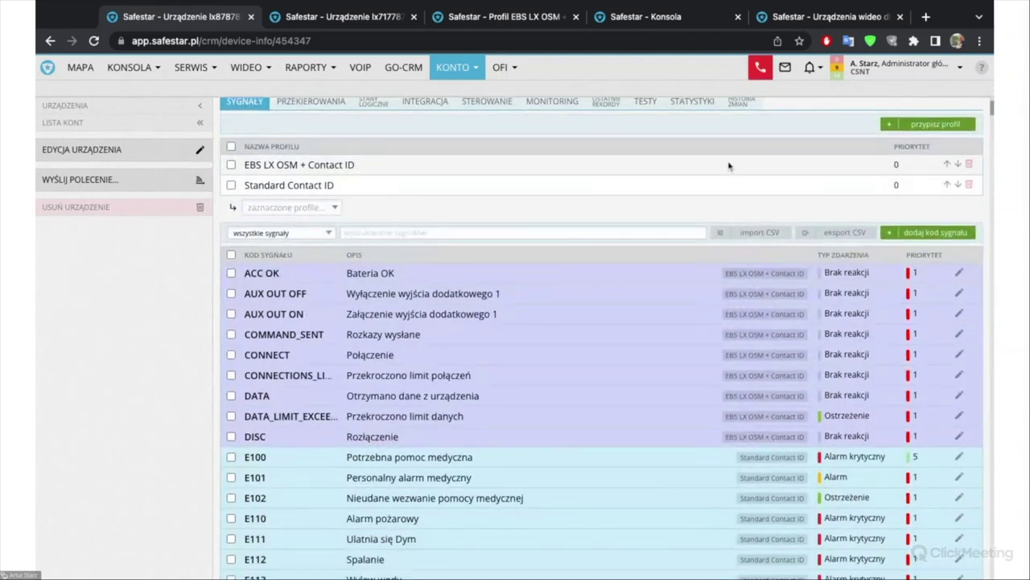
pyautogui.scroll(-1, 709, 326)
pyautogui.scroll(-4, 708, 325)
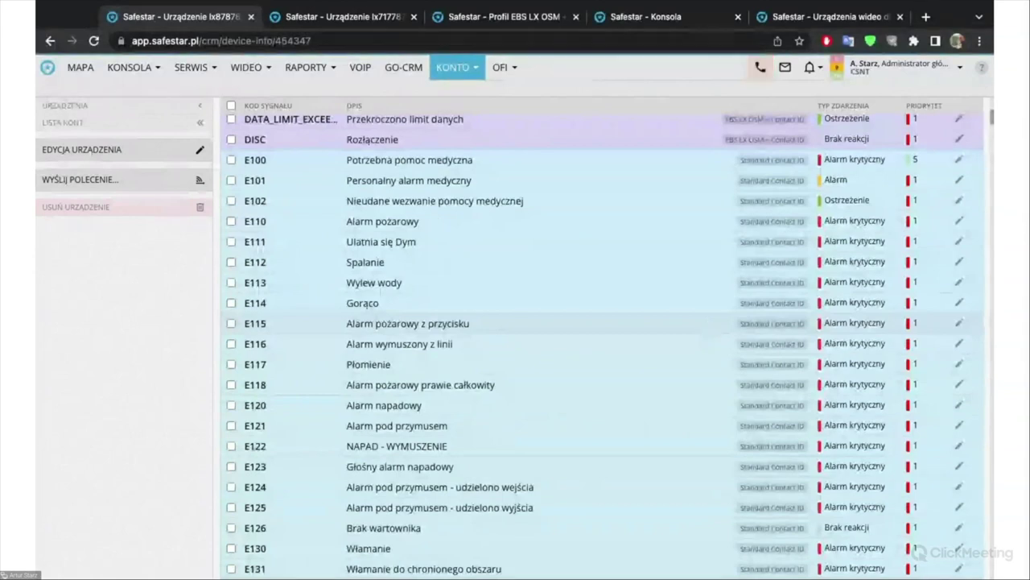
pyautogui.scroll(1, 602, 338)
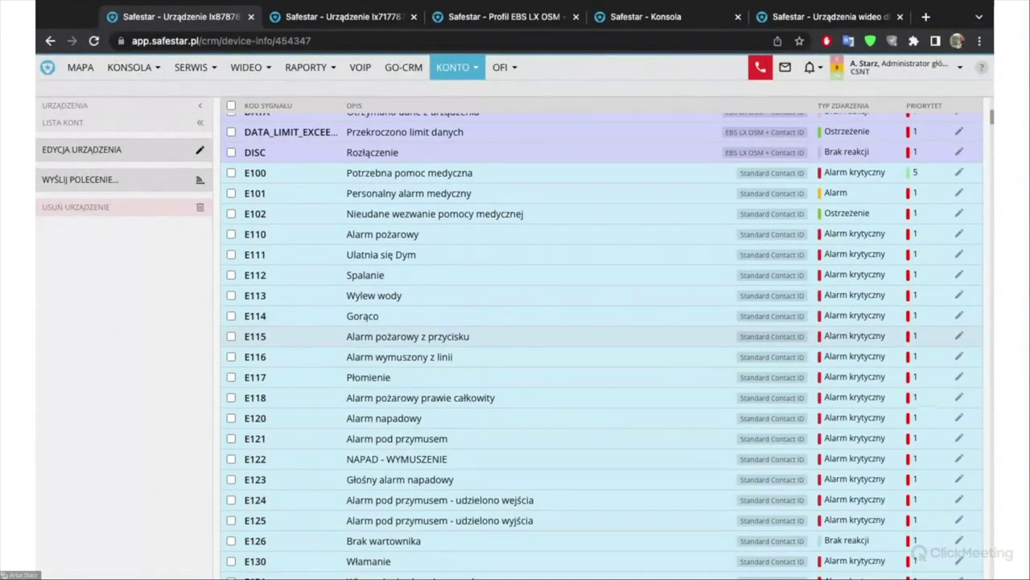
pyautogui.scroll(5, 602, 338)
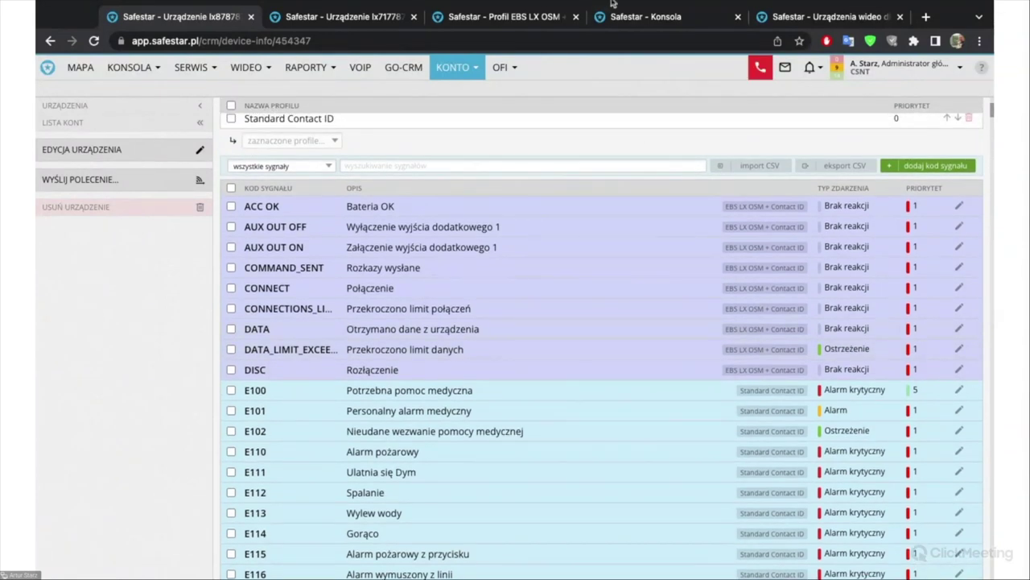
pyautogui.scroll(3, 599, 143)
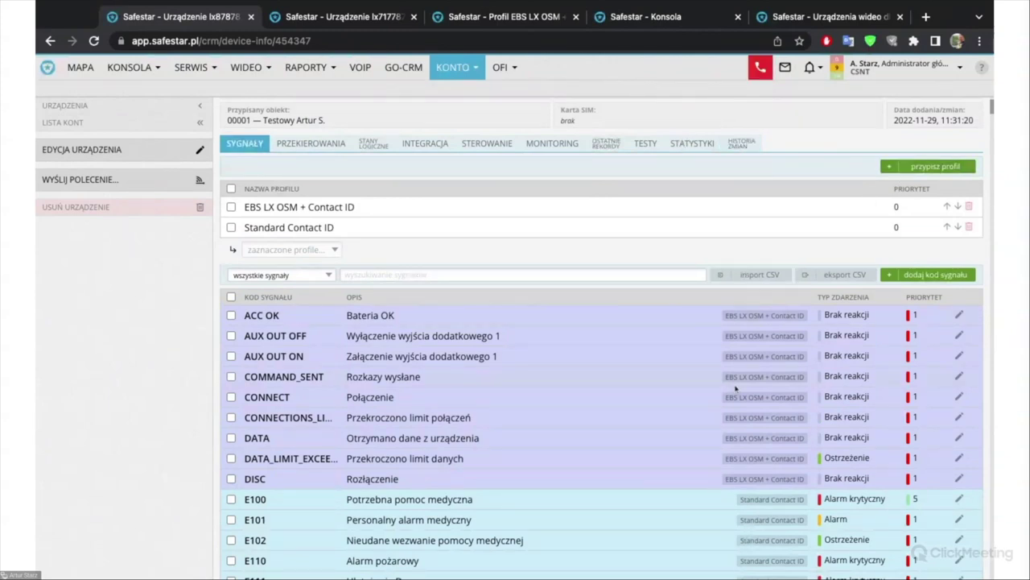
# Step: Open the EBS LX OSM + Contact ID profile from the account's device profiles
pyautogui.click(306, 71)
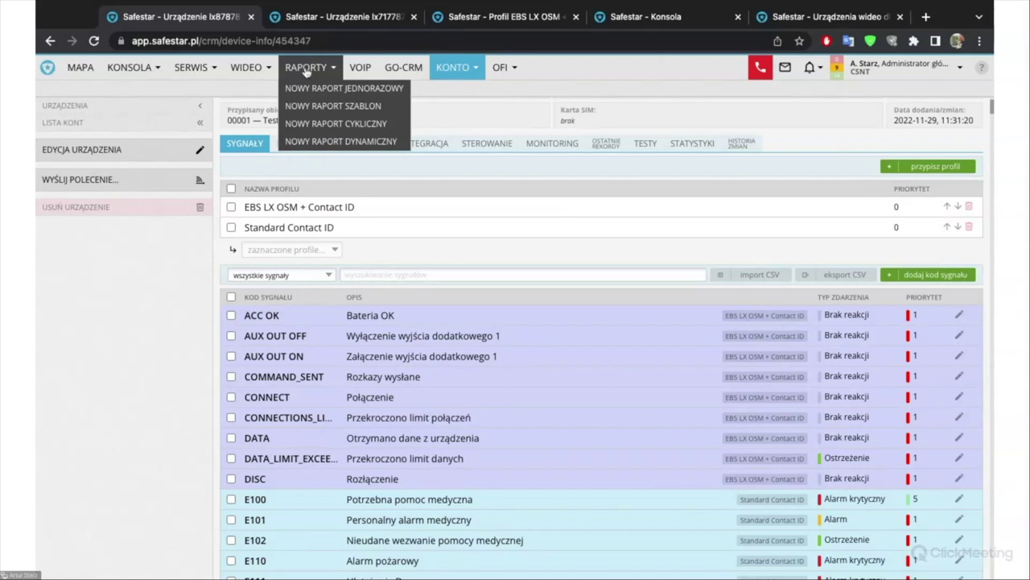
pyautogui.click(455, 67)
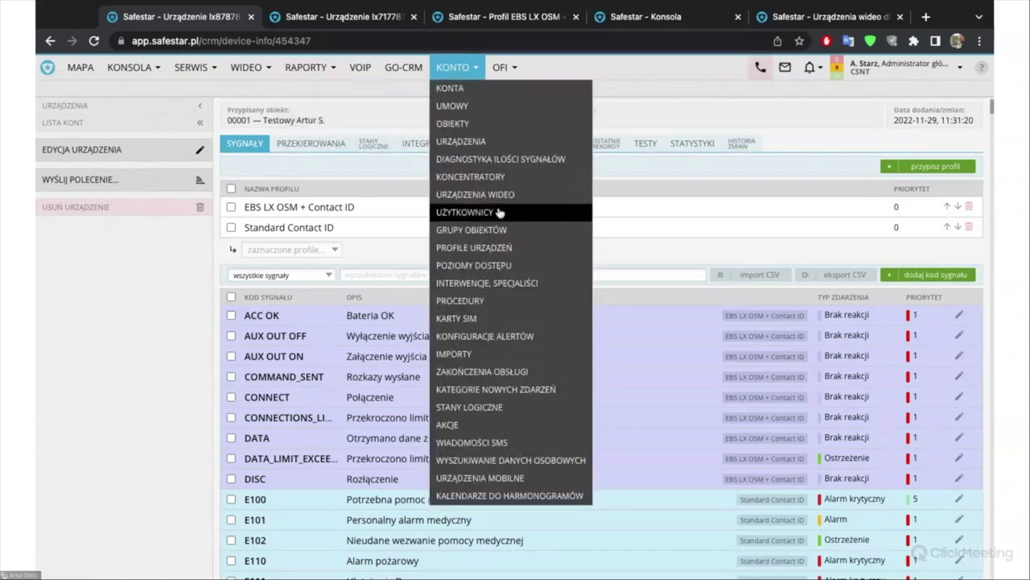
pyautogui.click(487, 246)
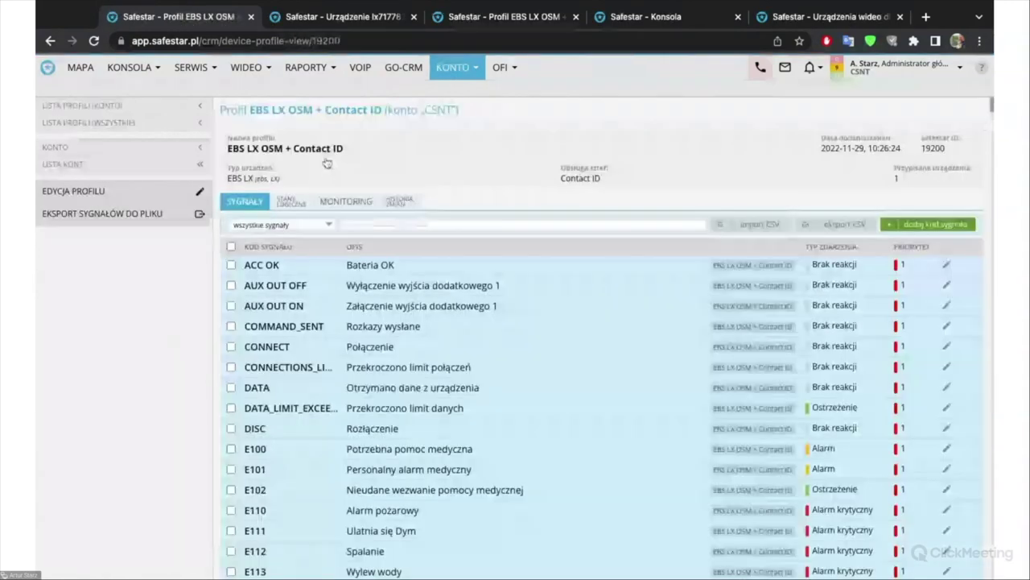
# Step: Review the profile's edit form, including the device types it is the default for, and close it without saving
pyautogui.click(140, 193)
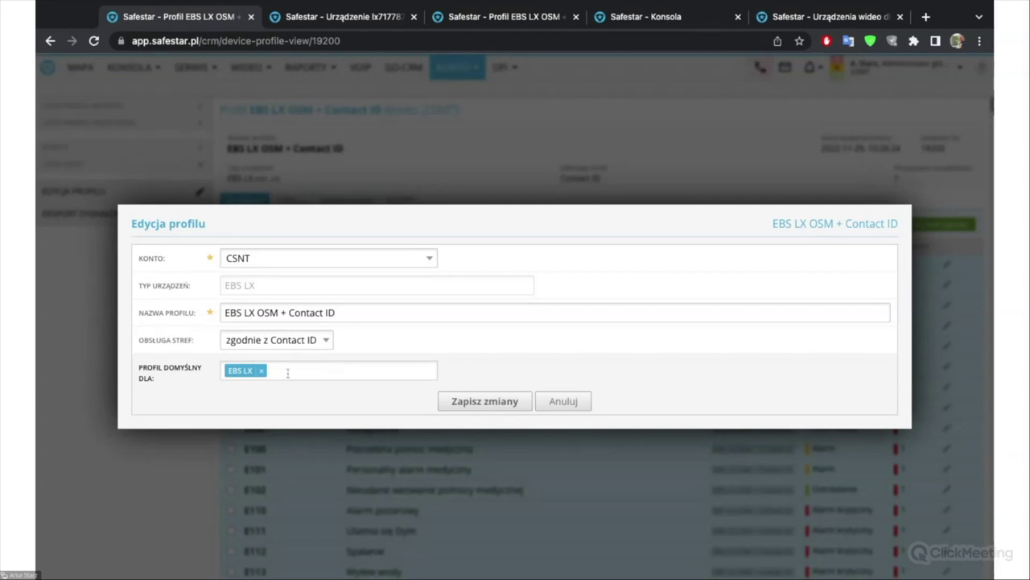
pyautogui.click(289, 372)
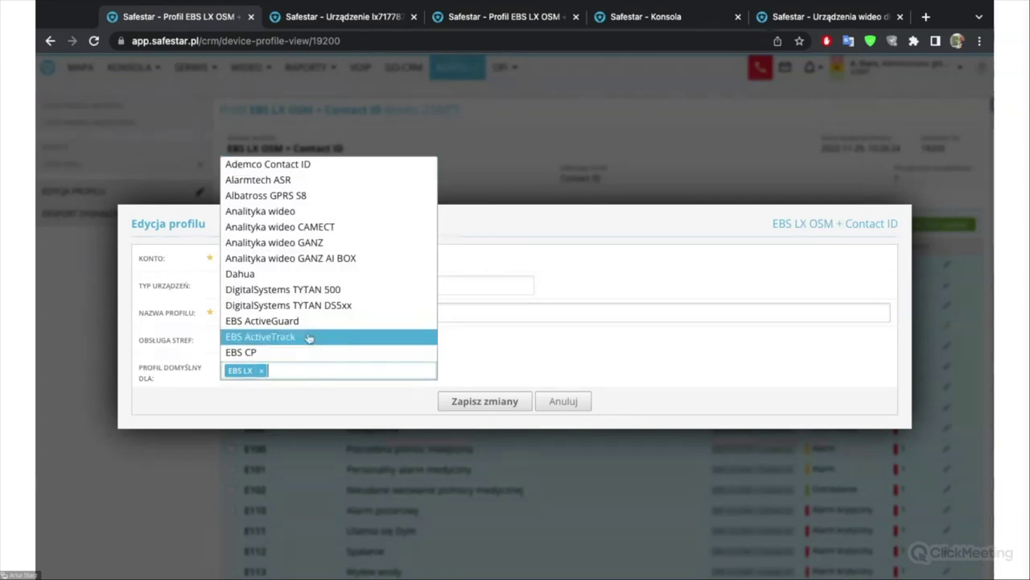
pyautogui.click(317, 404)
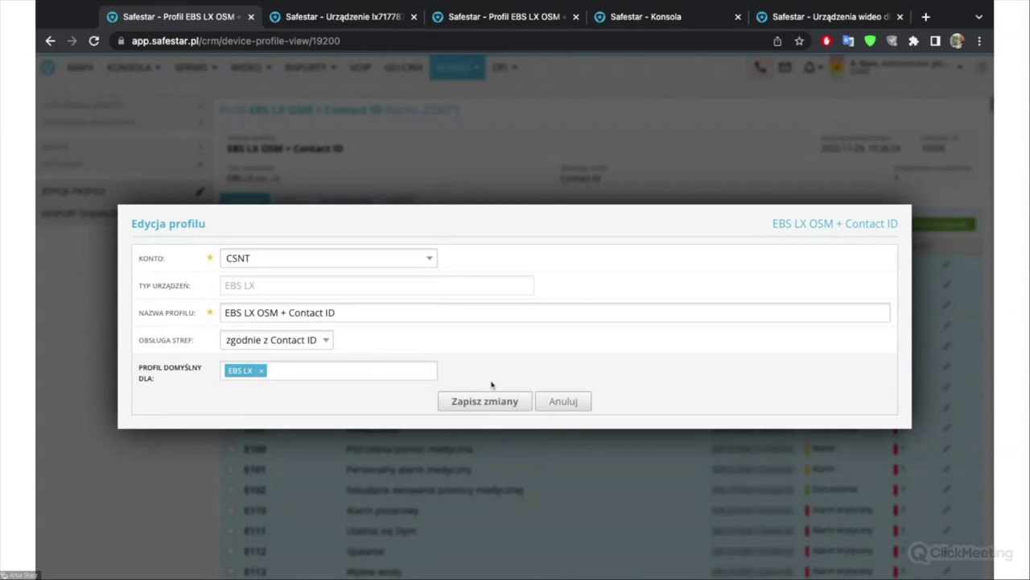
pyautogui.click(562, 401)
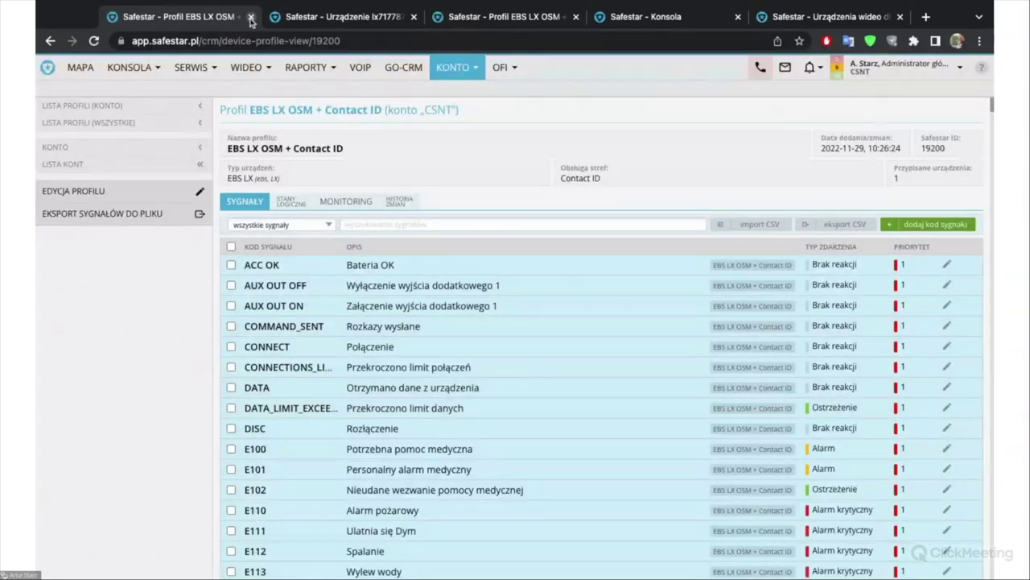
# Step: Close the profile page and examine the signal list of device lx717787, including its custom AUX, ON and OFF signals
pyautogui.click(251, 17)
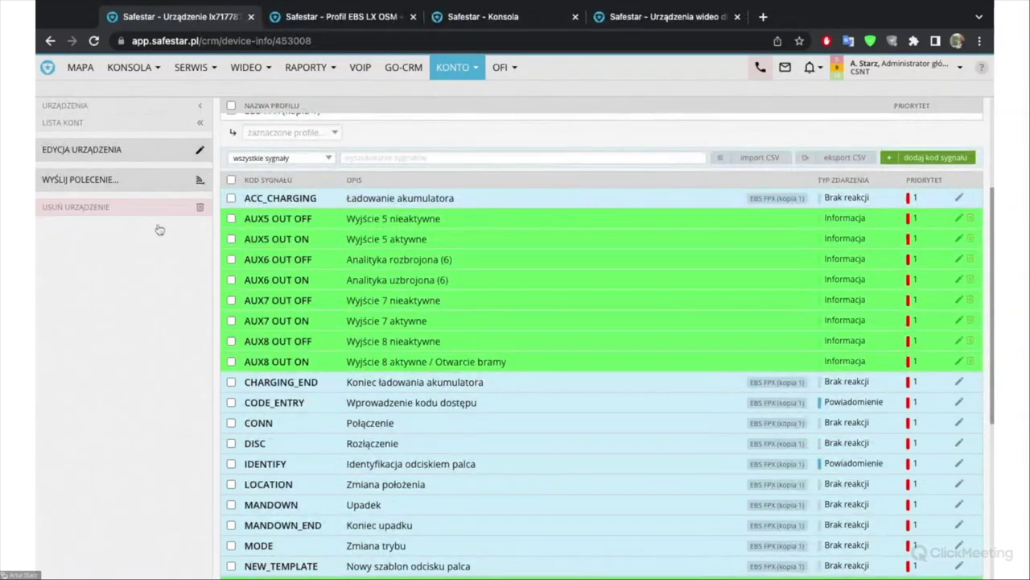
pyautogui.scroll(3, 322, 257)
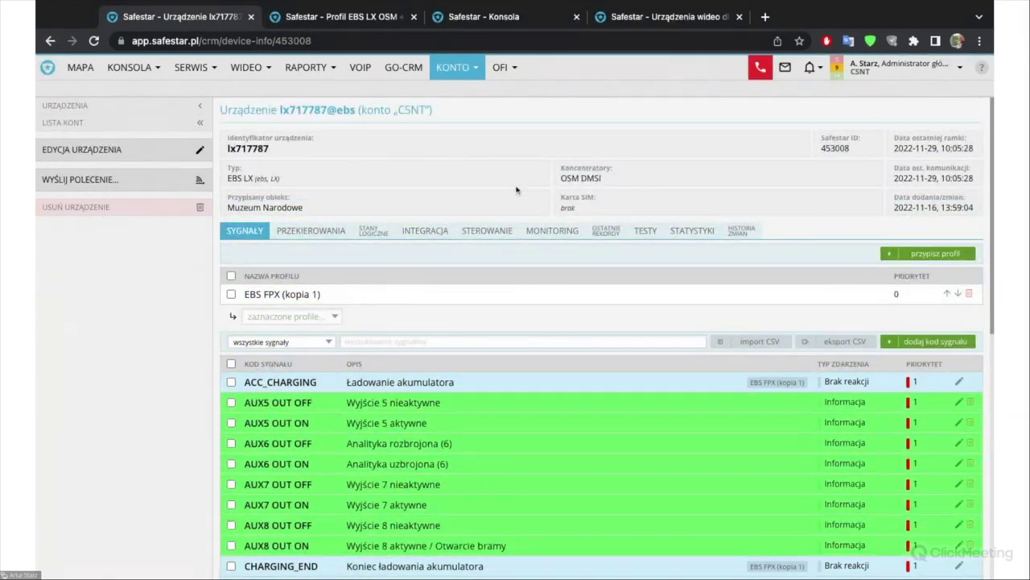
pyautogui.scroll(-1, 329, 352)
pyautogui.scroll(-2, 329, 352)
pyautogui.scroll(-1, 377, 398)
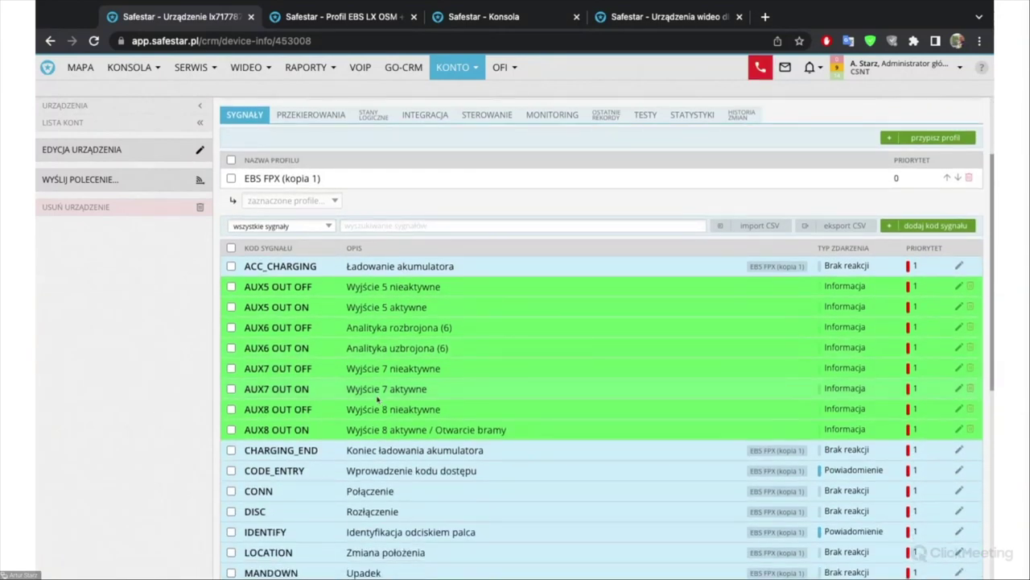
pyautogui.scroll(-5, 377, 398)
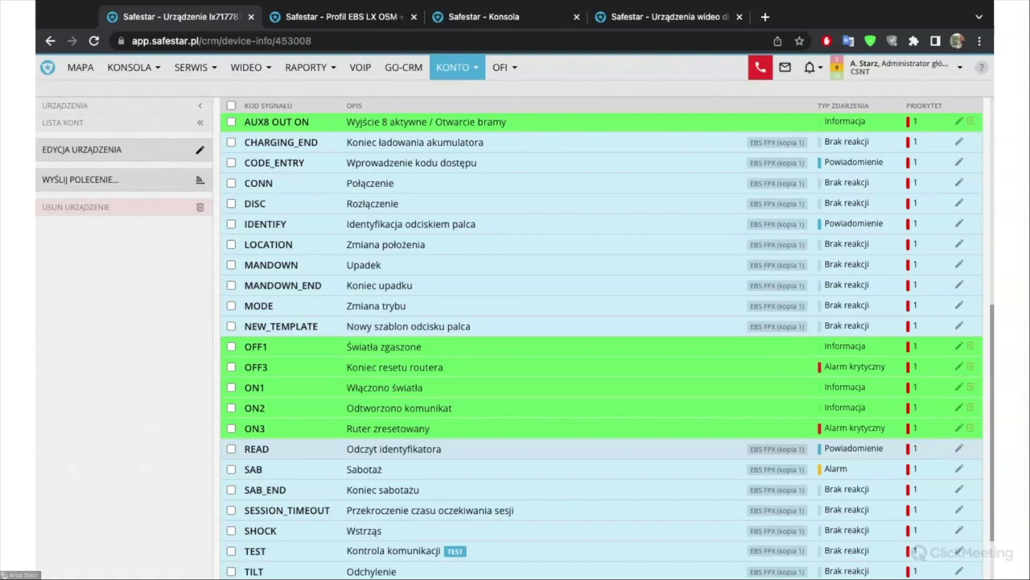
pyautogui.scroll(1, 602, 346)
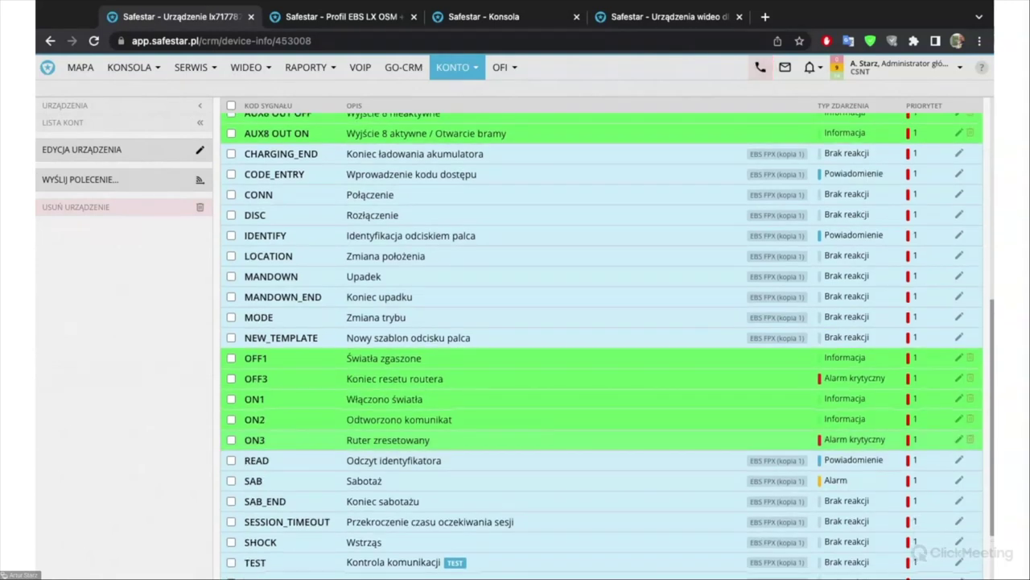
pyautogui.scroll(-2, 602, 346)
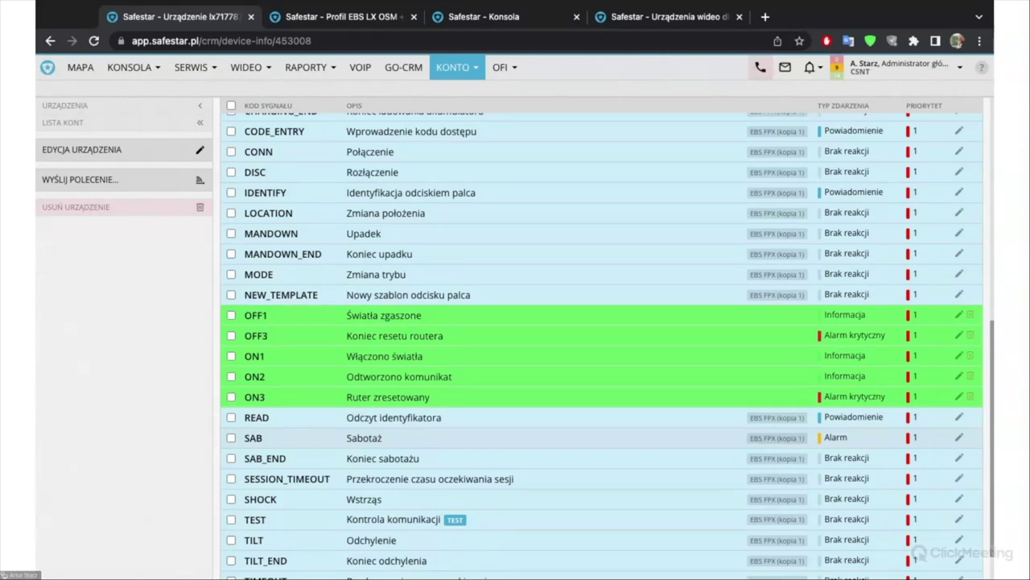
pyautogui.scroll(3, 602, 338)
pyautogui.scroll(9, 480, 154)
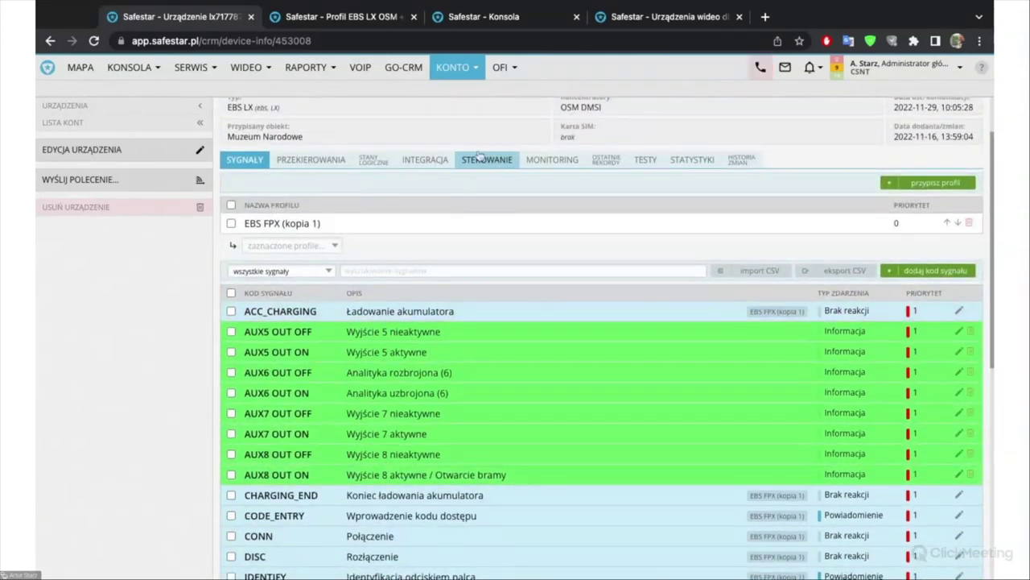
# Step: Show the control settings of device lx717787 and examine its outputs and device status
pyautogui.click(483, 158)
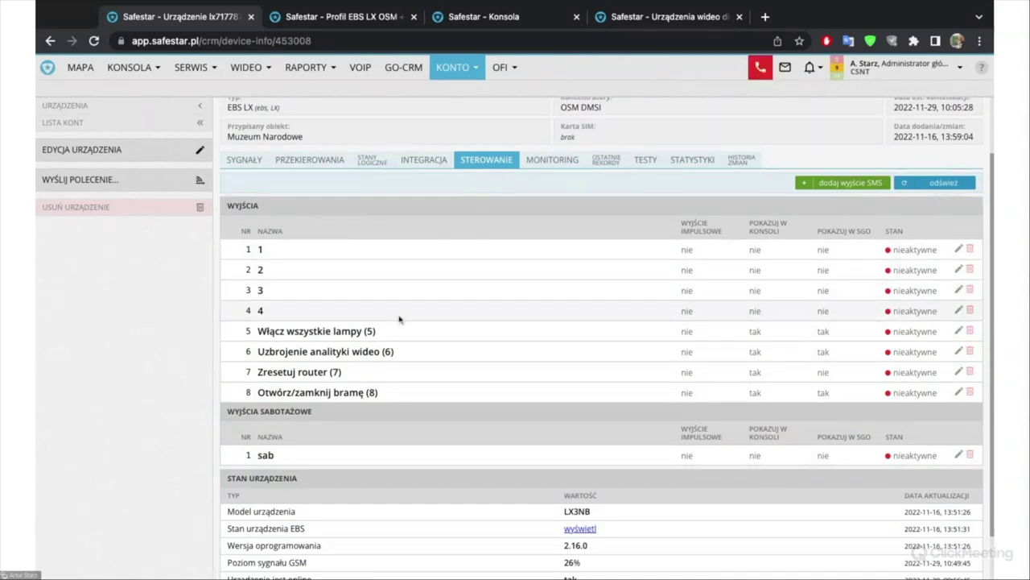
pyautogui.scroll(-1, 399, 320)
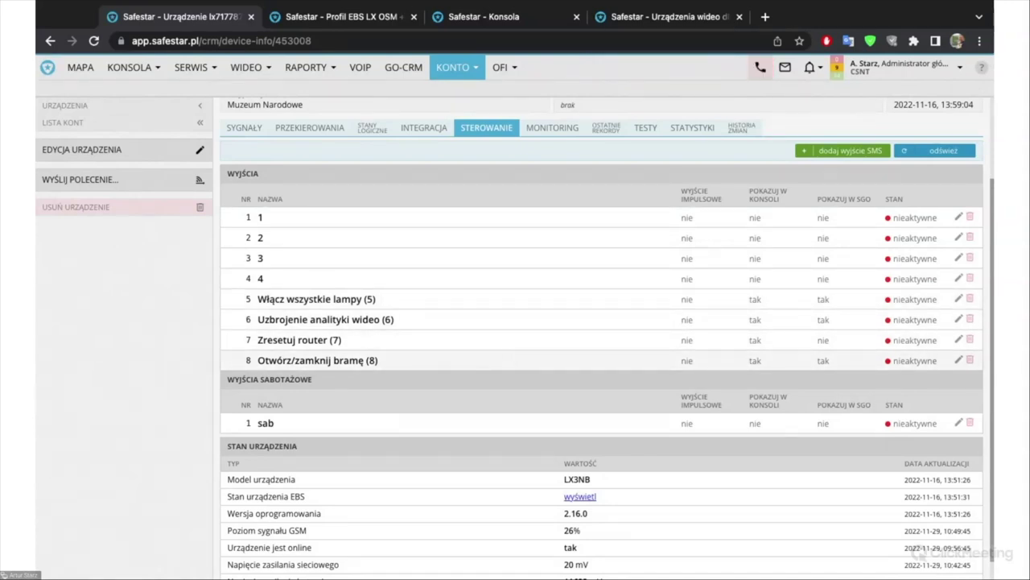
pyautogui.scroll(-1, 658, 349)
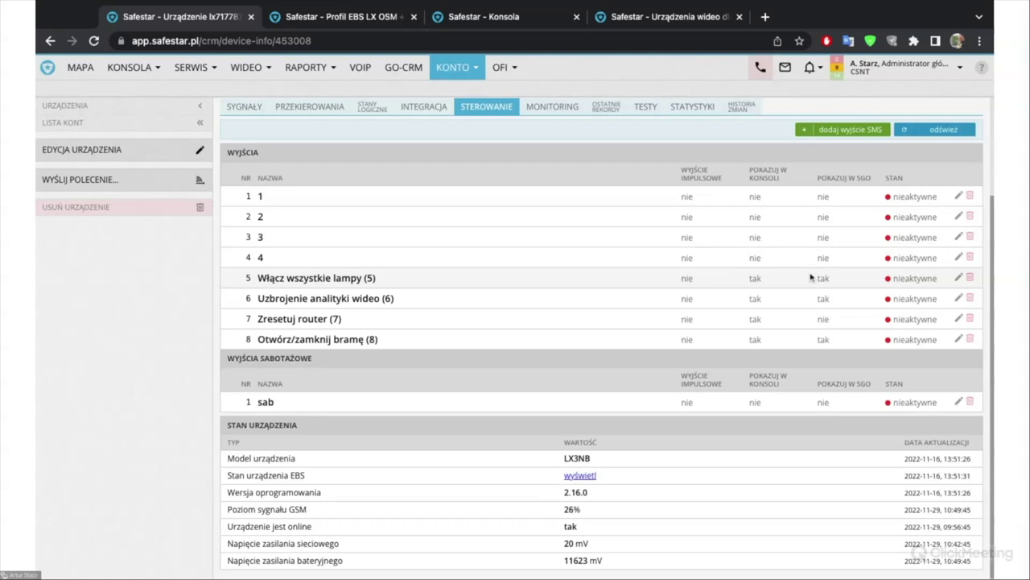
# Step: Inspect the control configuration of outputs 5, 7 and 1, closing each without saving
pyautogui.click(810, 276)
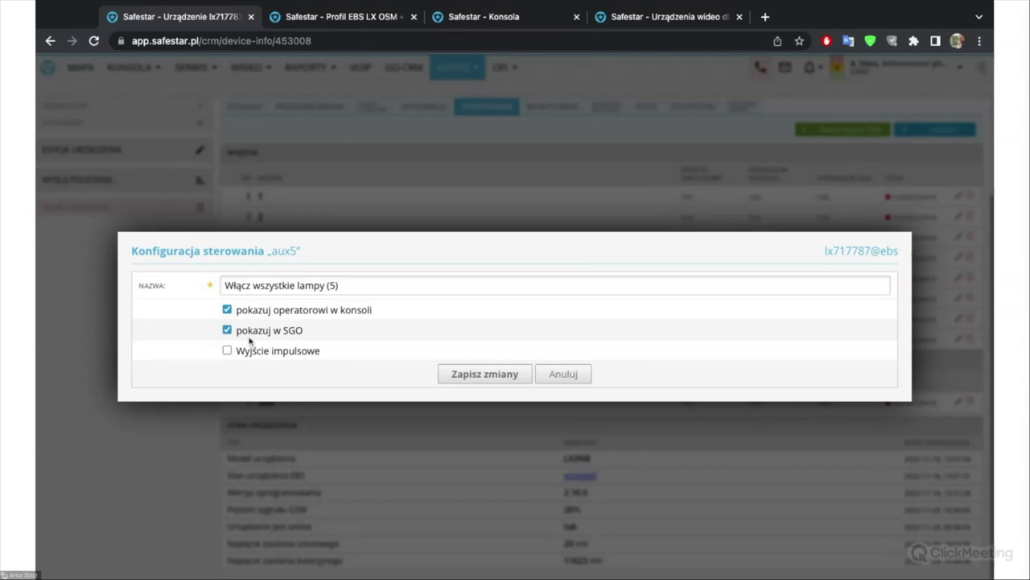
pyautogui.click(566, 380)
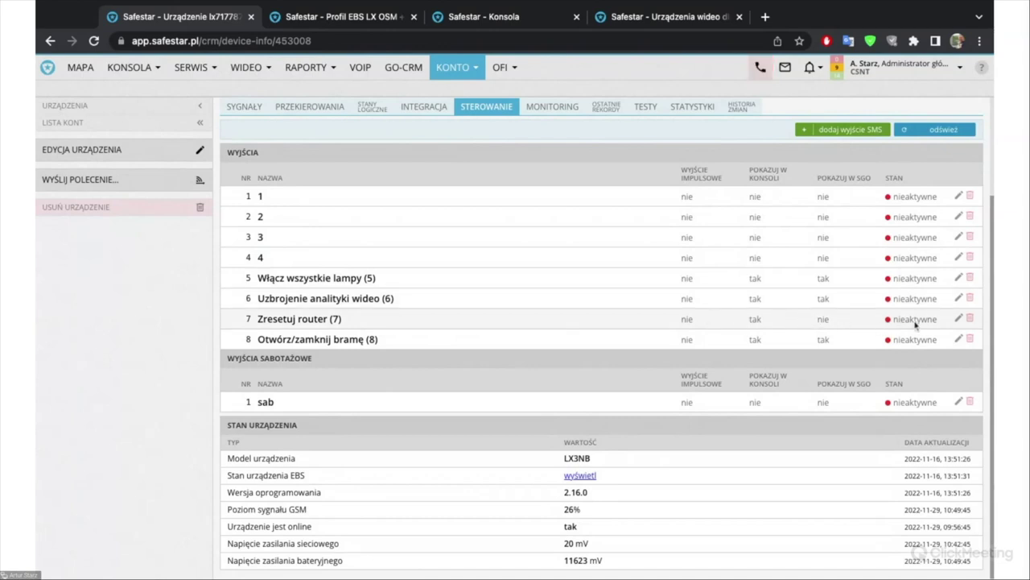
pyautogui.click(958, 318)
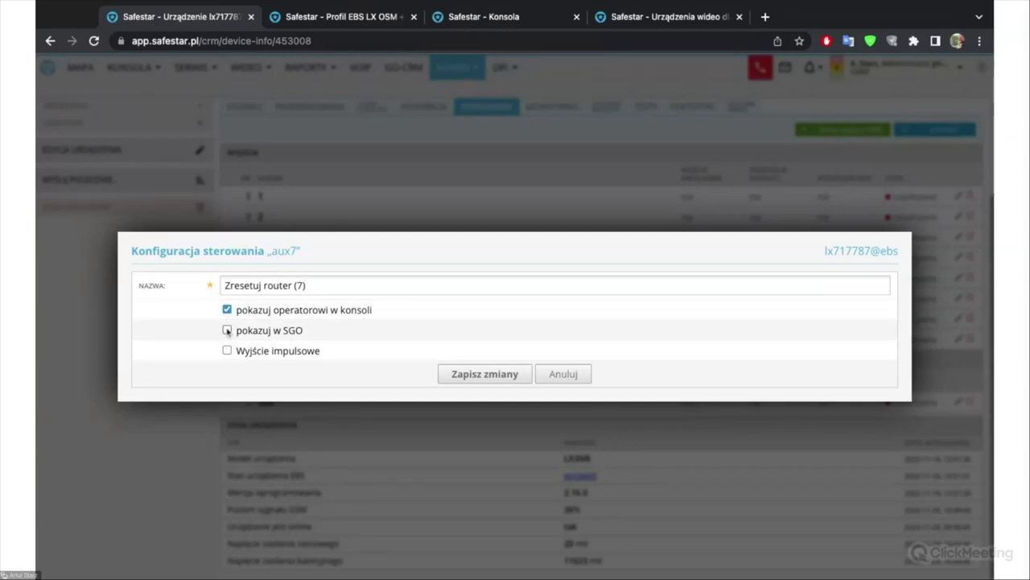
pyautogui.click(564, 378)
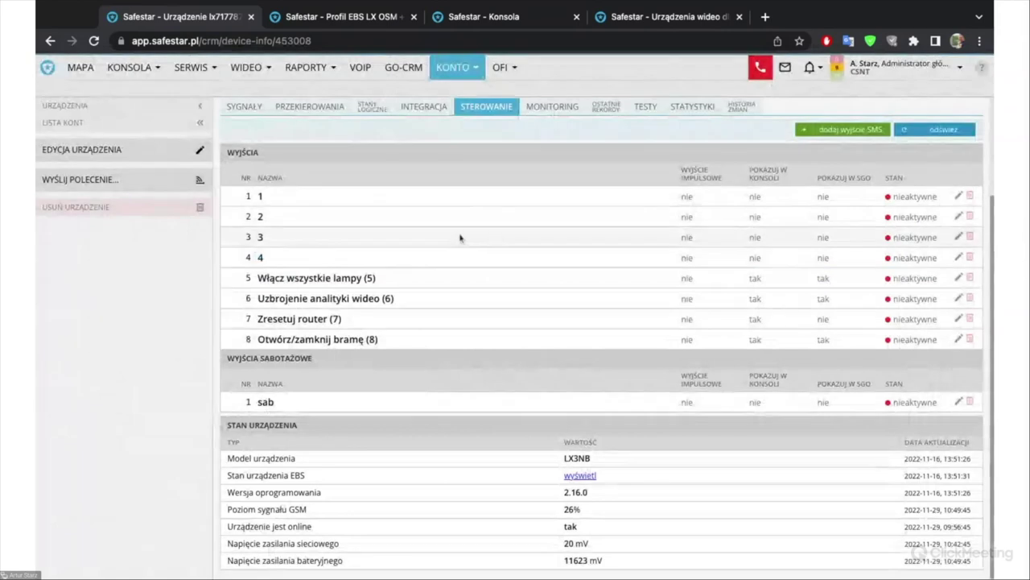
pyautogui.click(958, 195)
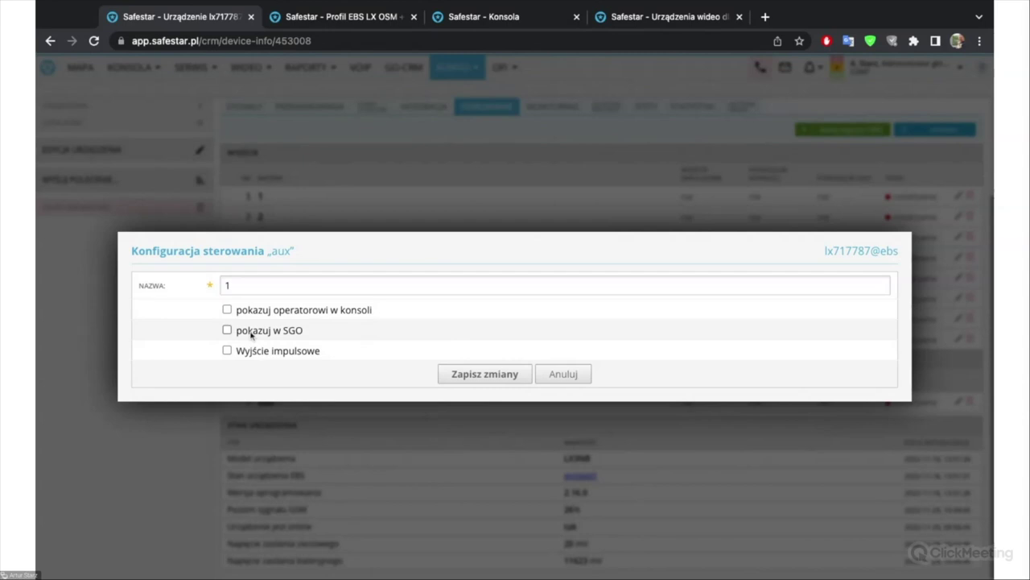
pyautogui.click(550, 371)
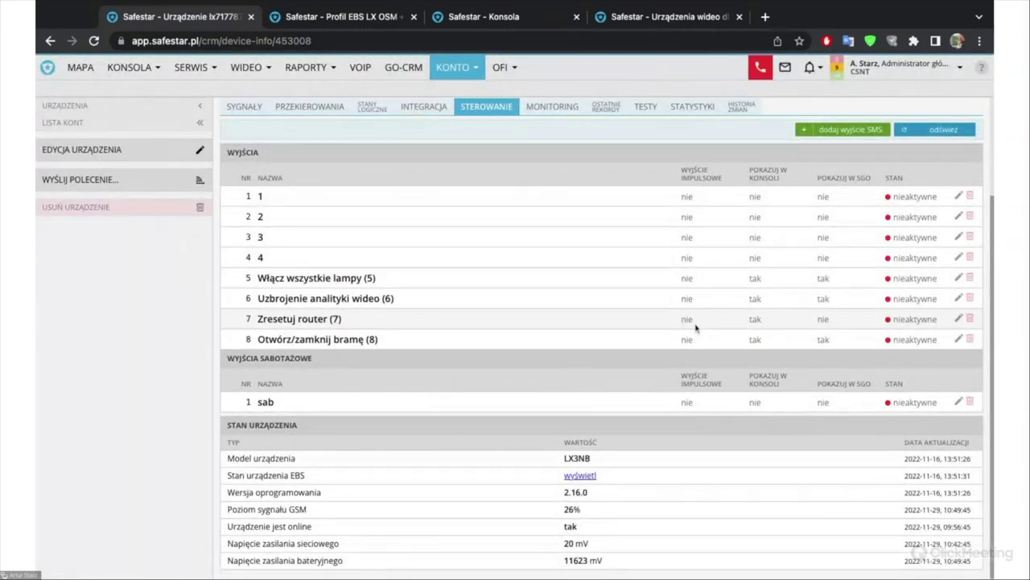
# Step: Try enabling the impulse output option for "Otwórz/zamknij bramę (8)" and close its configuration without saving
pyautogui.click(959, 339)
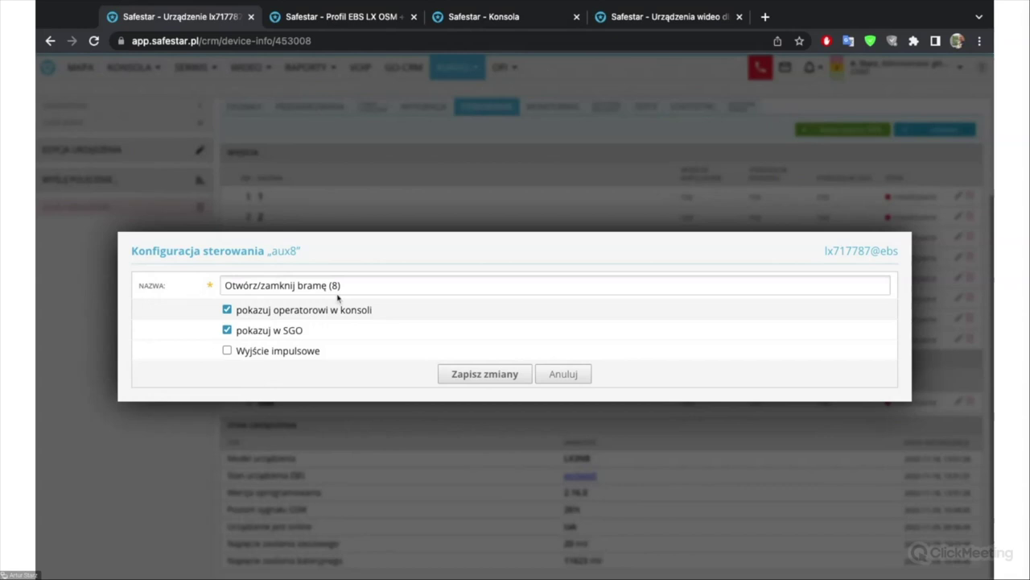
pyautogui.click(304, 352)
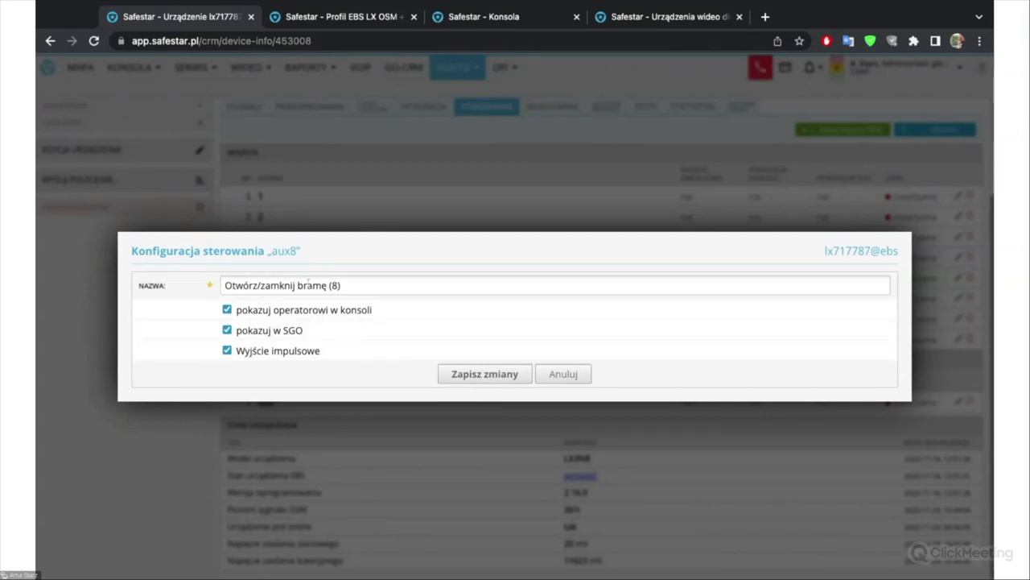
pyautogui.click(552, 375)
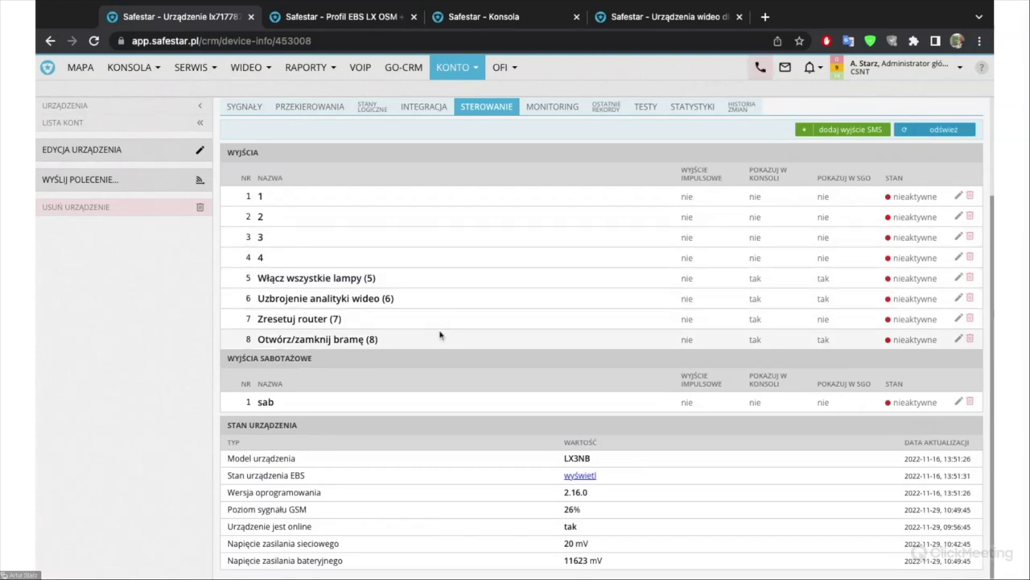
# Step: Show the signal list of device lx717787 and examine the descriptions of its AUX5 to AUX8 output signals
pyautogui.click(245, 108)
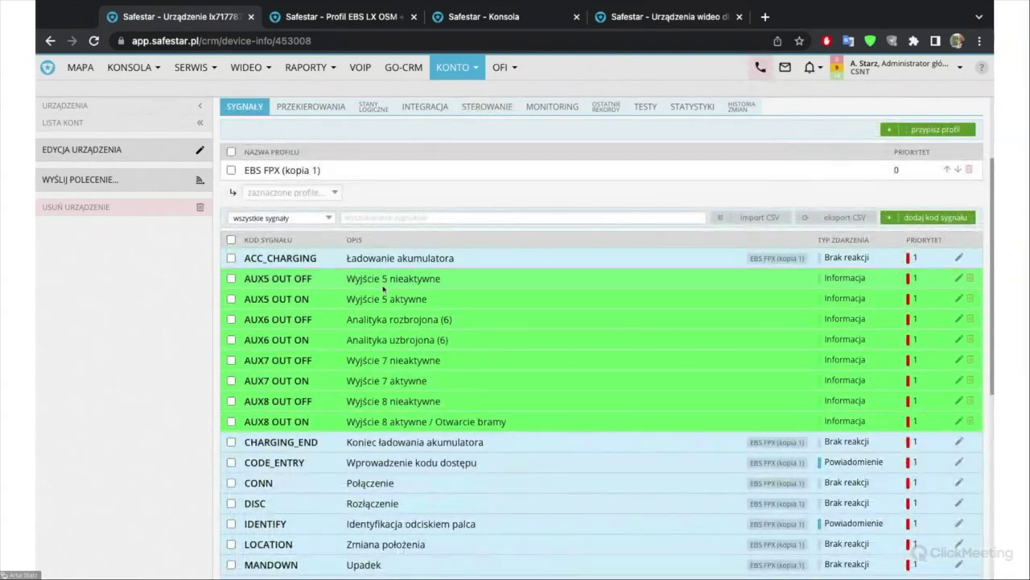
pyautogui.scroll(3, 386, 396)
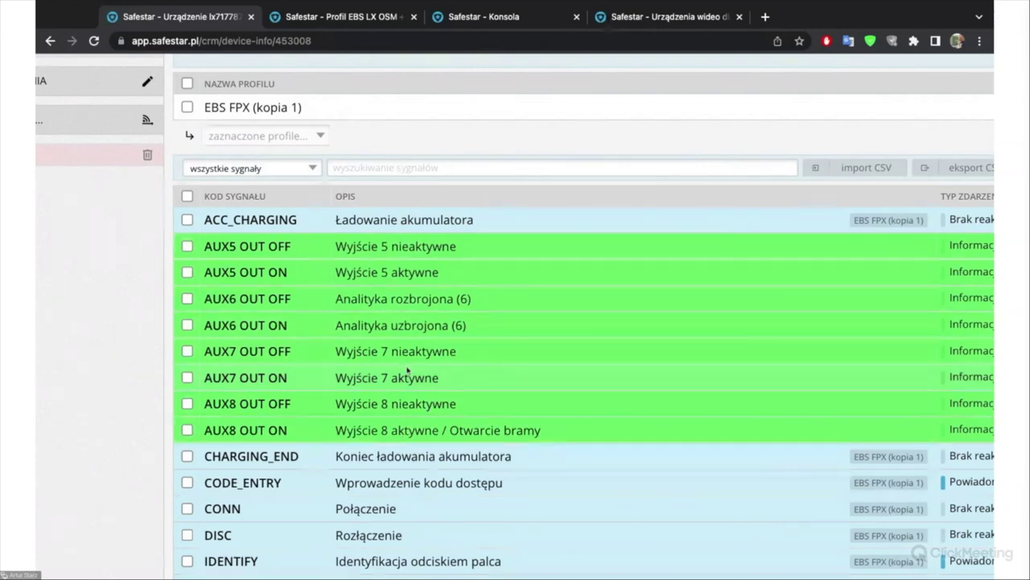
pyautogui.hotkey('ctrl', '-')
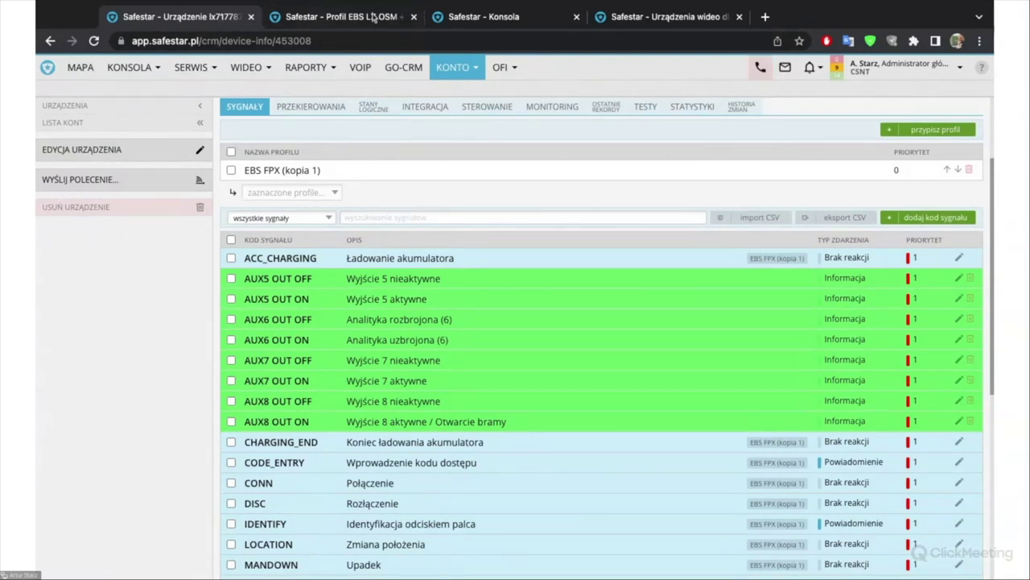
pyautogui.scroll(2, 451, 161)
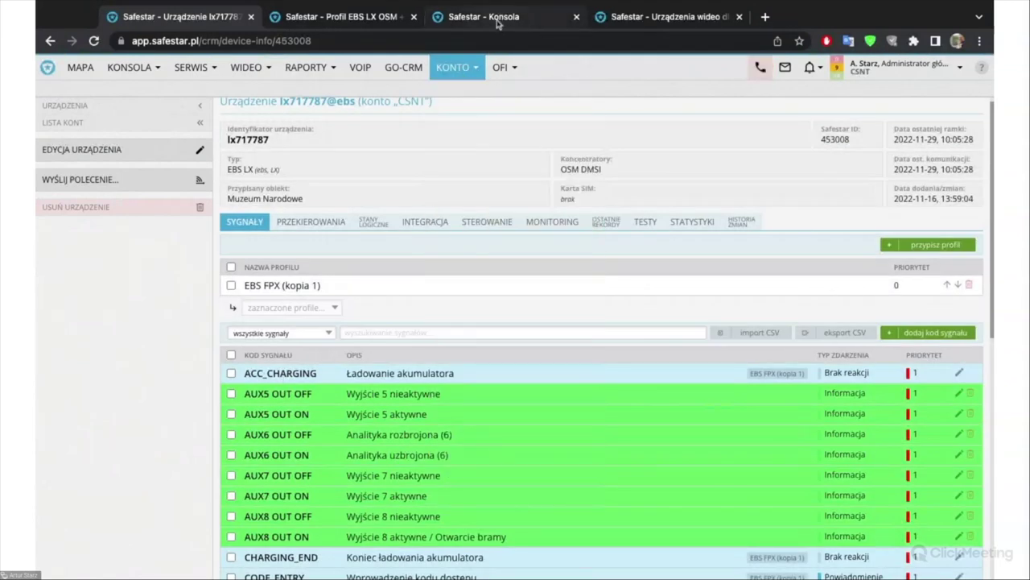
# Step: Reload the Muzeum Narodowe object in the console and review its zones, contact persons, description and additional information
pyautogui.click(497, 24)
pyautogui.click(145, 42)
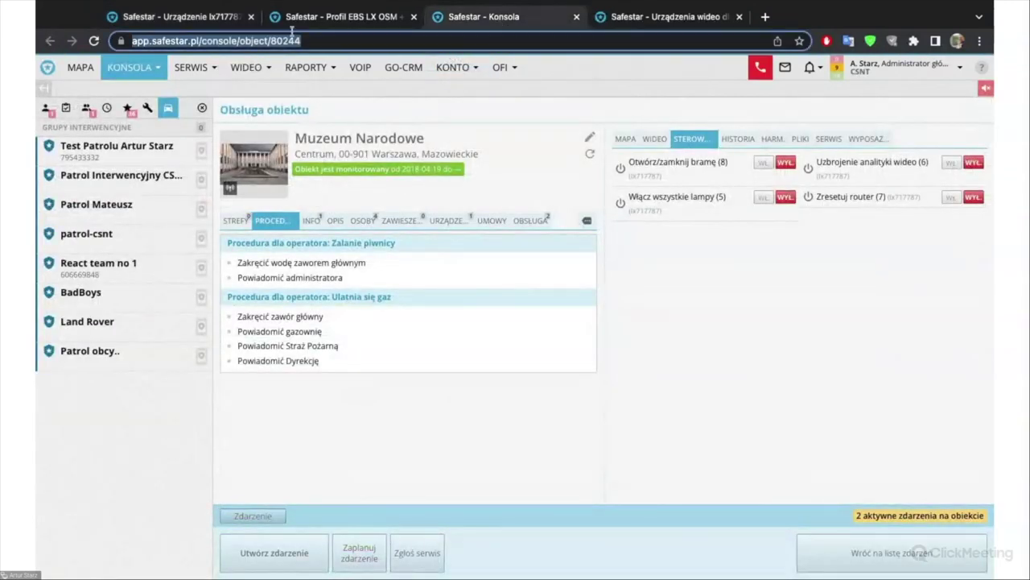
pyautogui.press('Return')
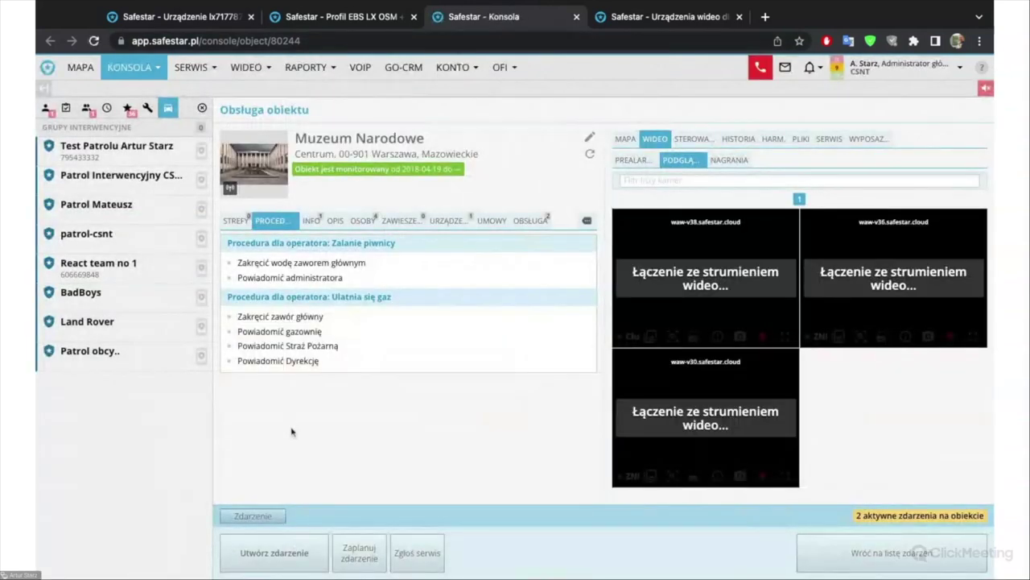
pyautogui.click(236, 221)
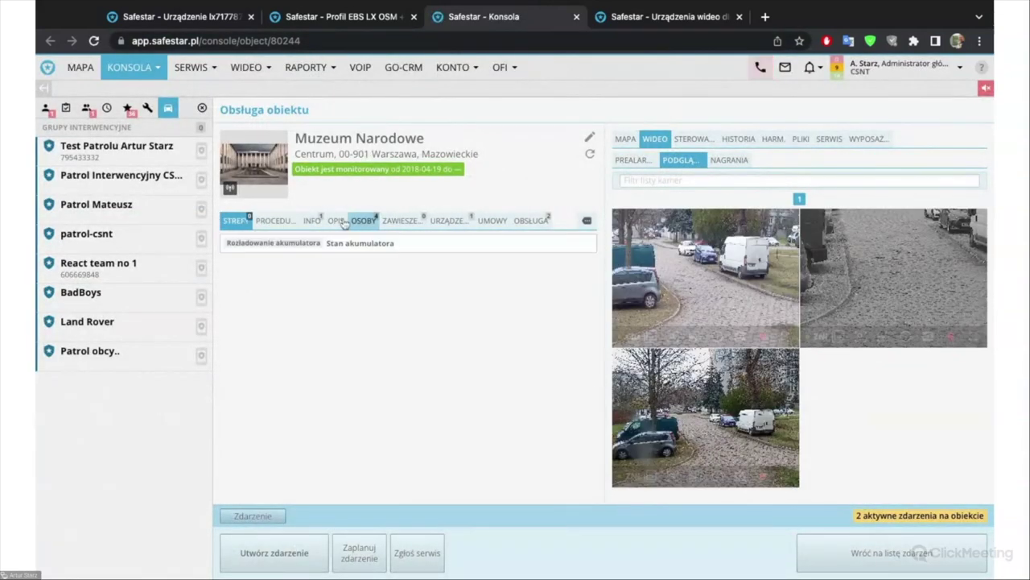
pyautogui.click(363, 221)
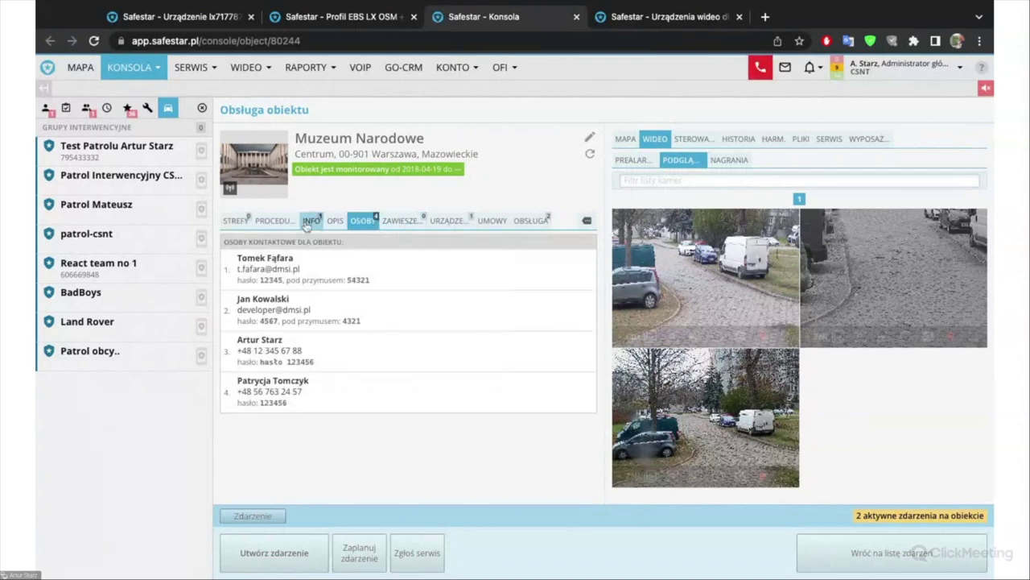
pyautogui.click(335, 220)
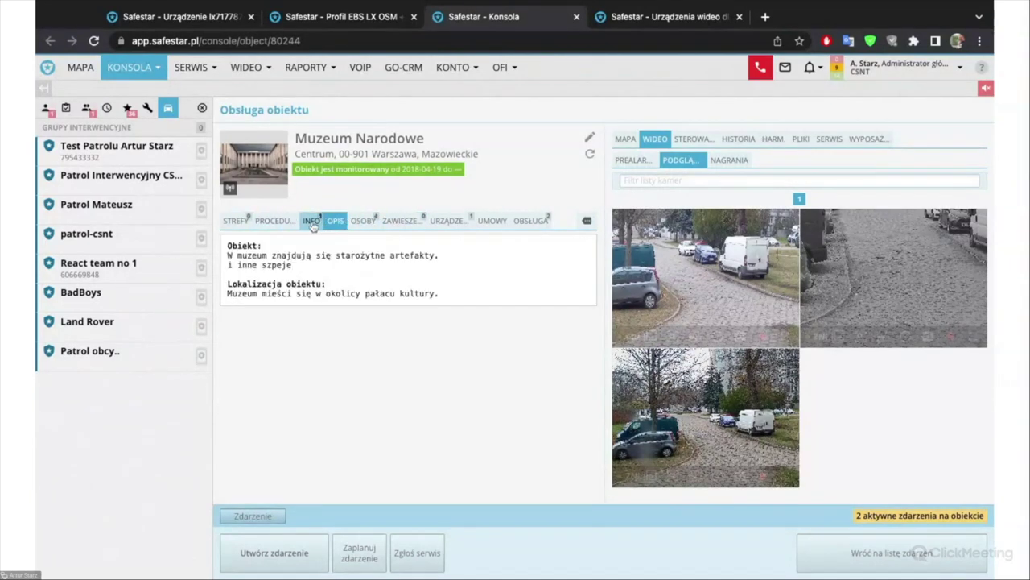
pyautogui.click(311, 222)
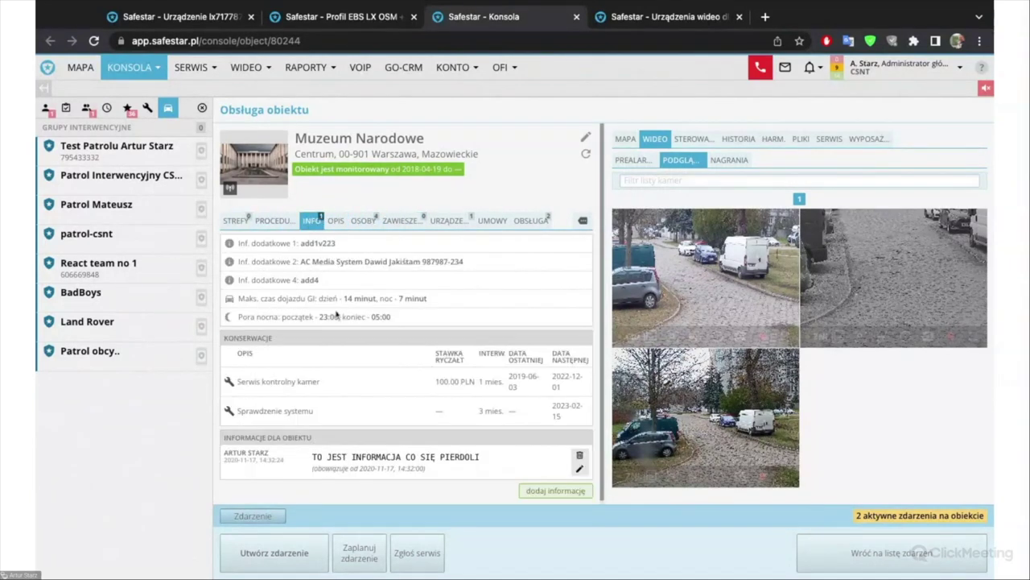
# Step: View the object's output controls in the console and compare them with the control settings of device lx717787
pyautogui.click(703, 140)
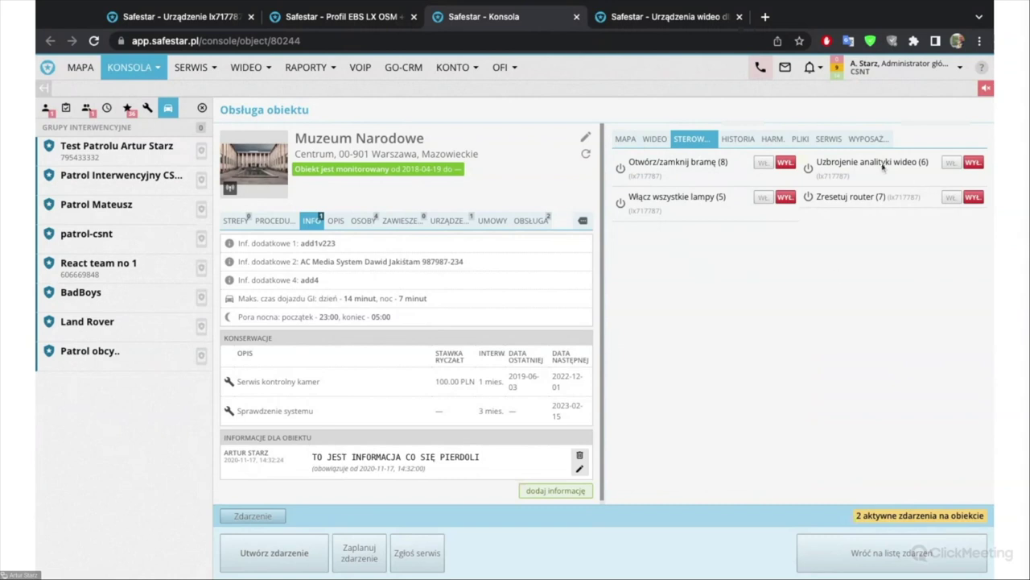
pyautogui.click(378, 25)
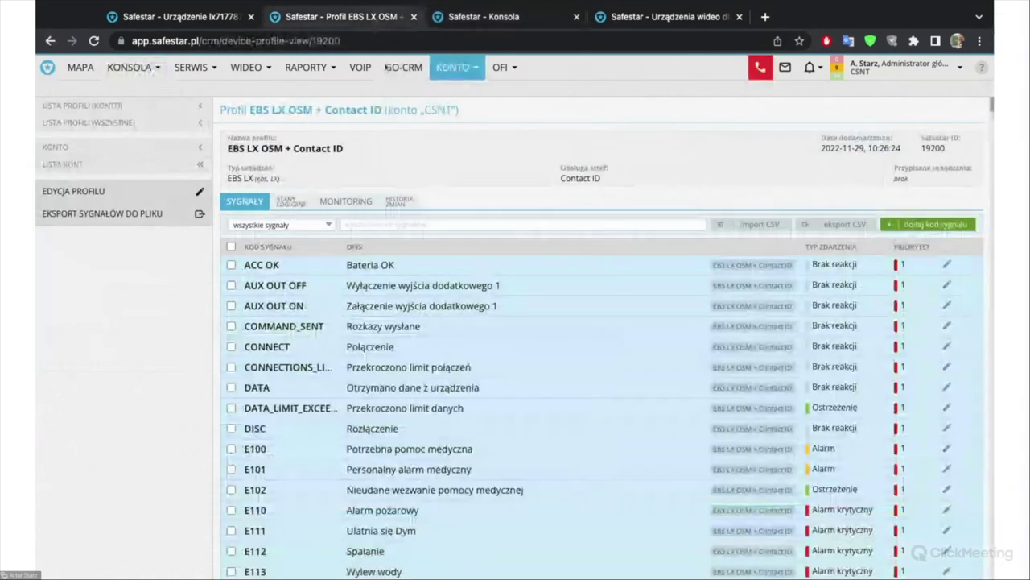
pyautogui.click(190, 18)
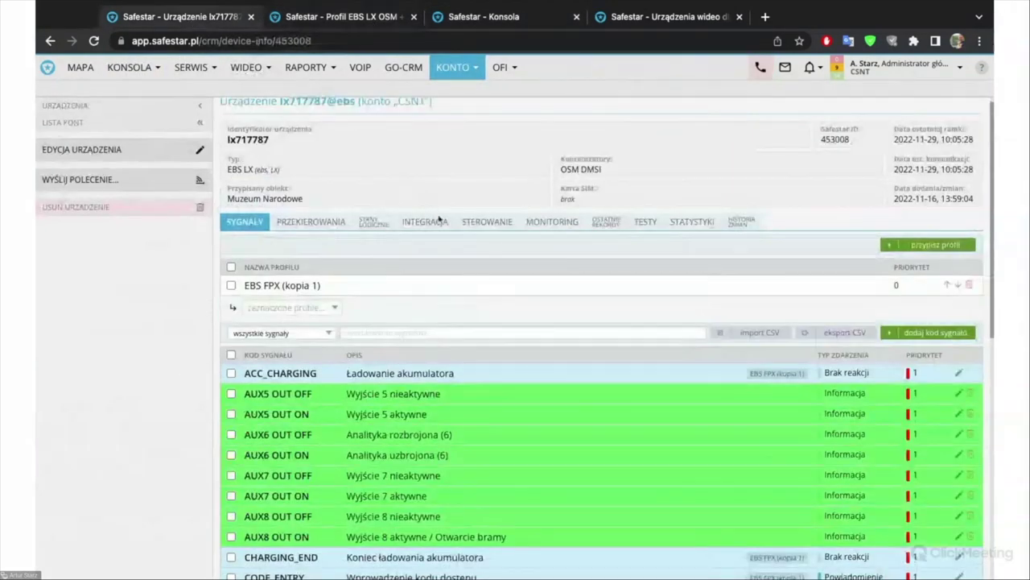
pyautogui.click(483, 223)
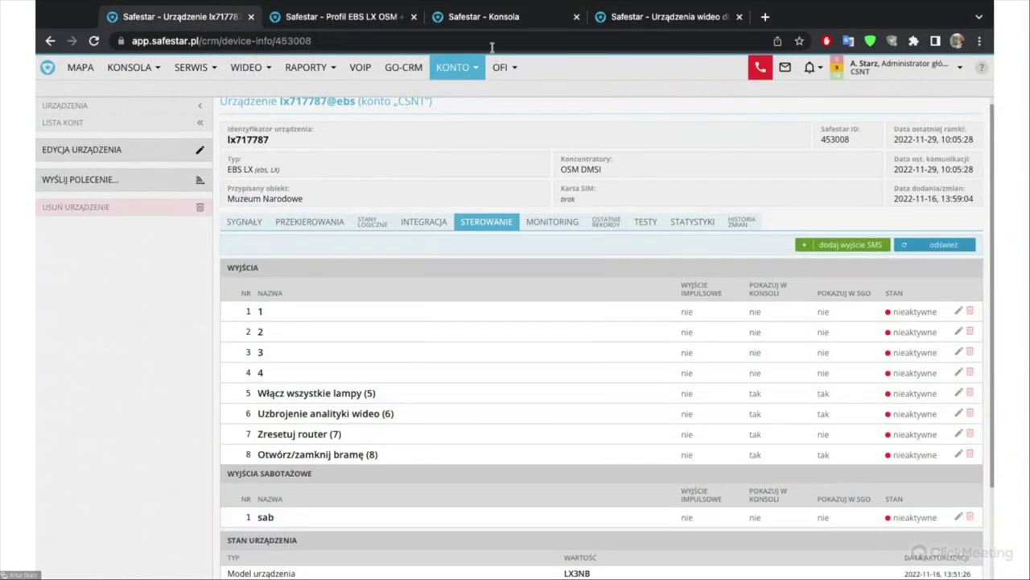
# Step: Switch on the "Otwórz/zamknij bramę (8)" output from the object's console page and watch the live camera previews
pyautogui.click(488, 22)
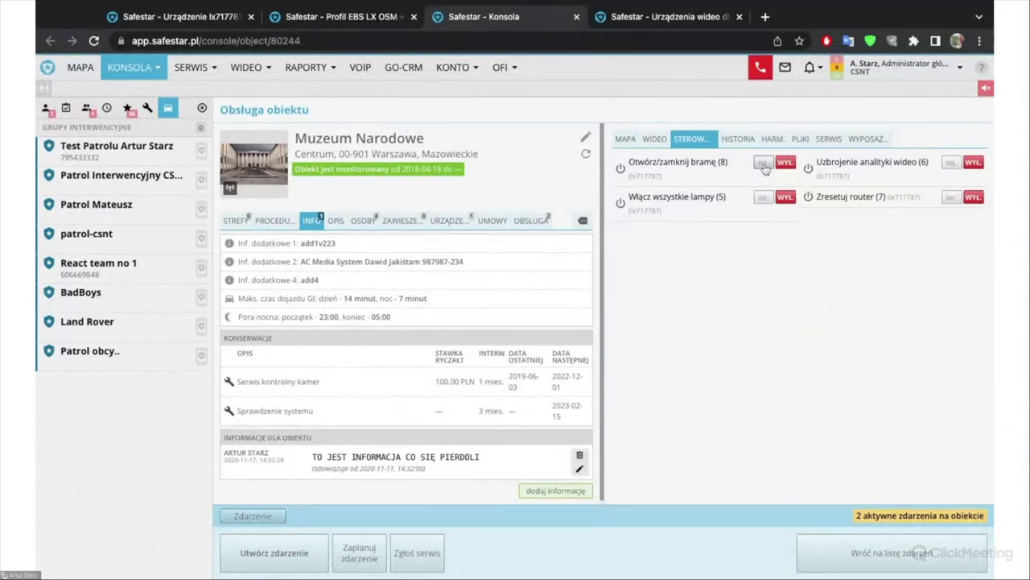
pyautogui.click(763, 162)
pyautogui.click(654, 138)
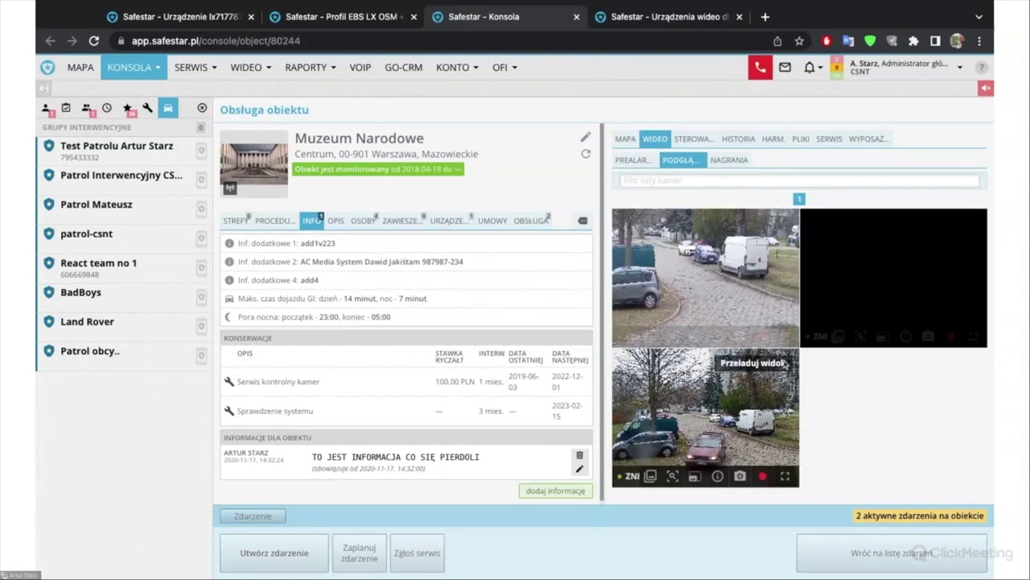
pyautogui.moveTo(695, 333)
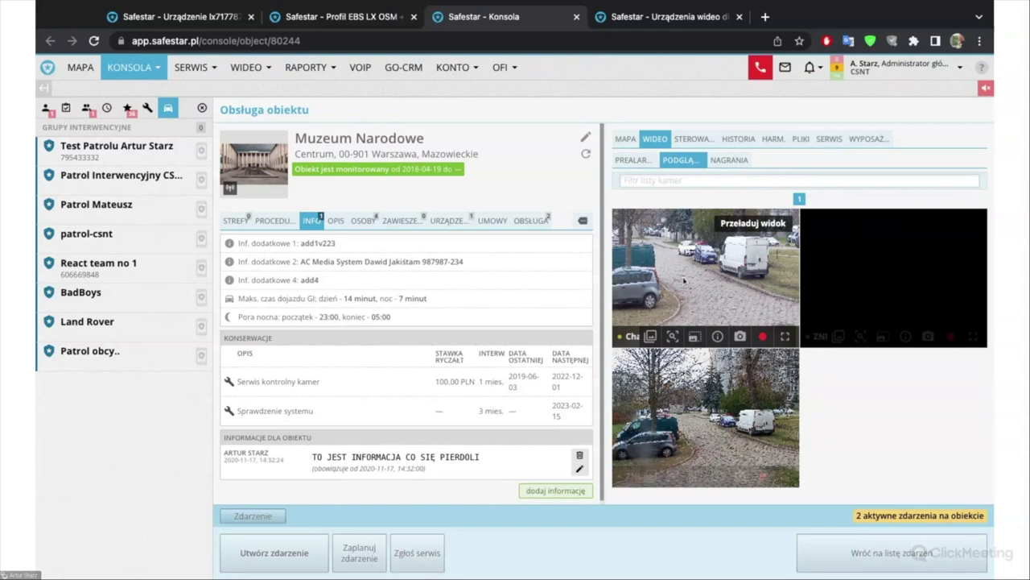
# Step: Open the object's history and examine the notes and events recorded for output 8
pyautogui.click(733, 140)
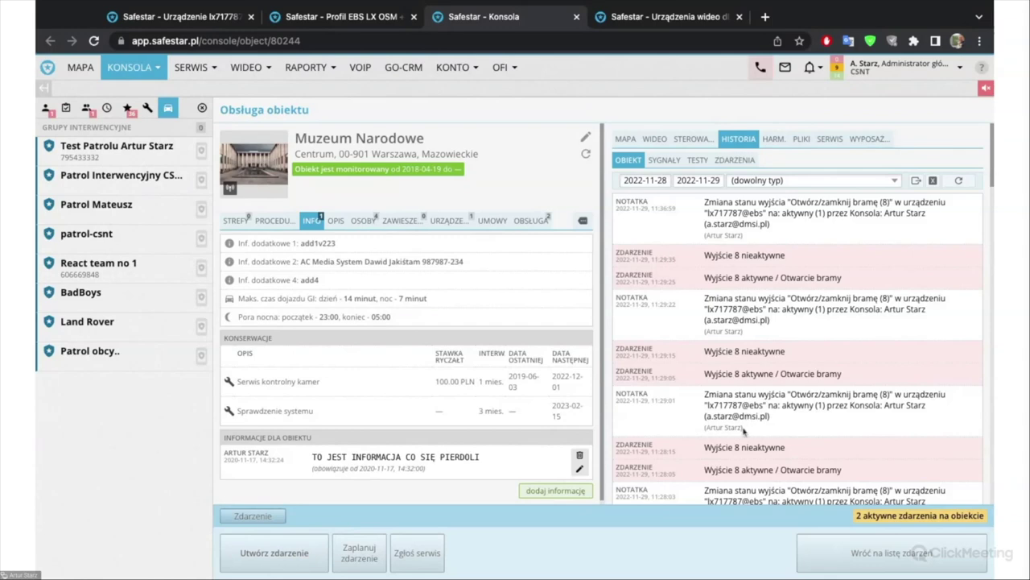
pyautogui.scroll(5, 768, 412)
pyautogui.hscroll(5, 742, 430)
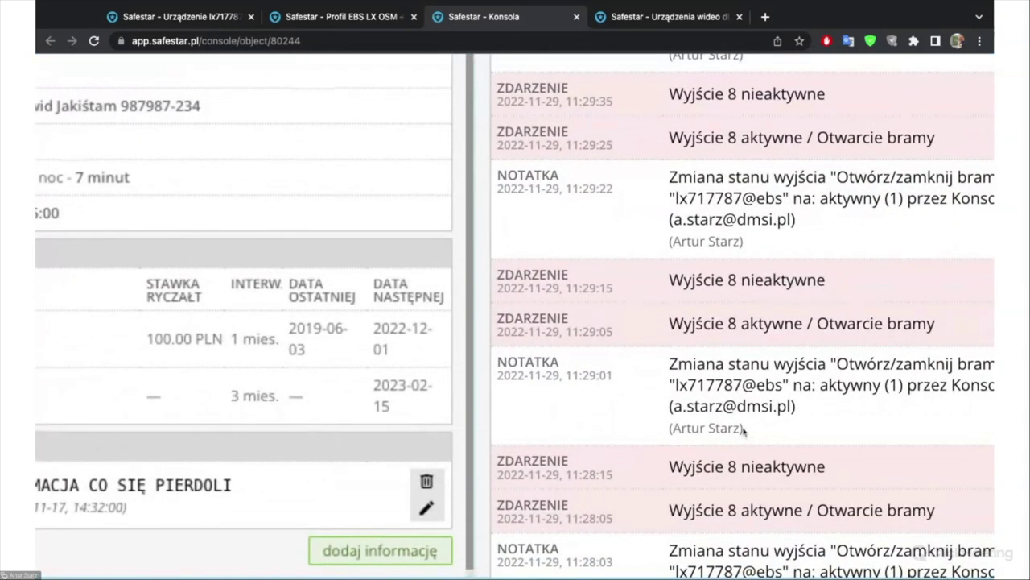
pyautogui.hscroll(2, 743, 432)
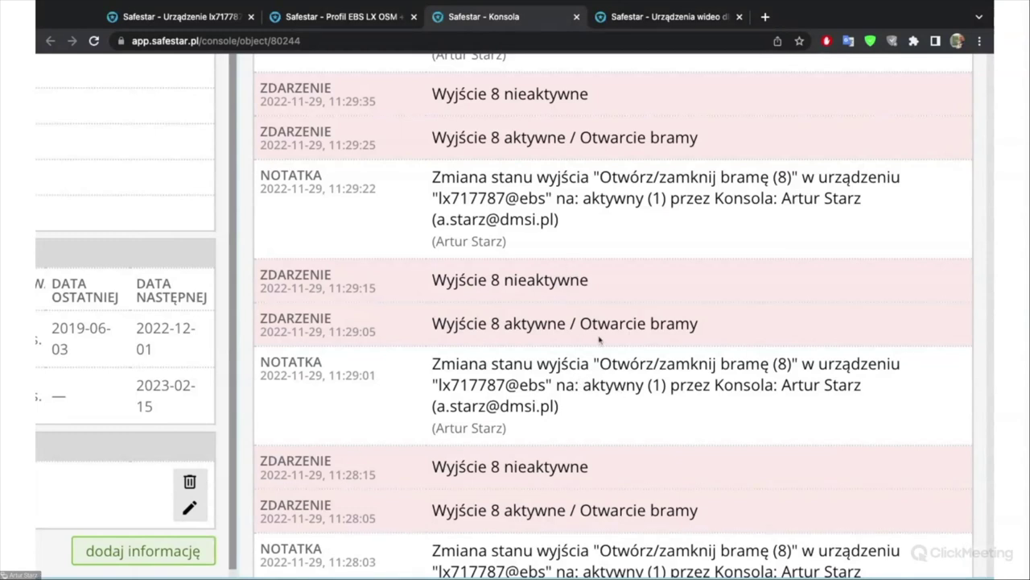
pyautogui.hotkey('ctrl', '0')
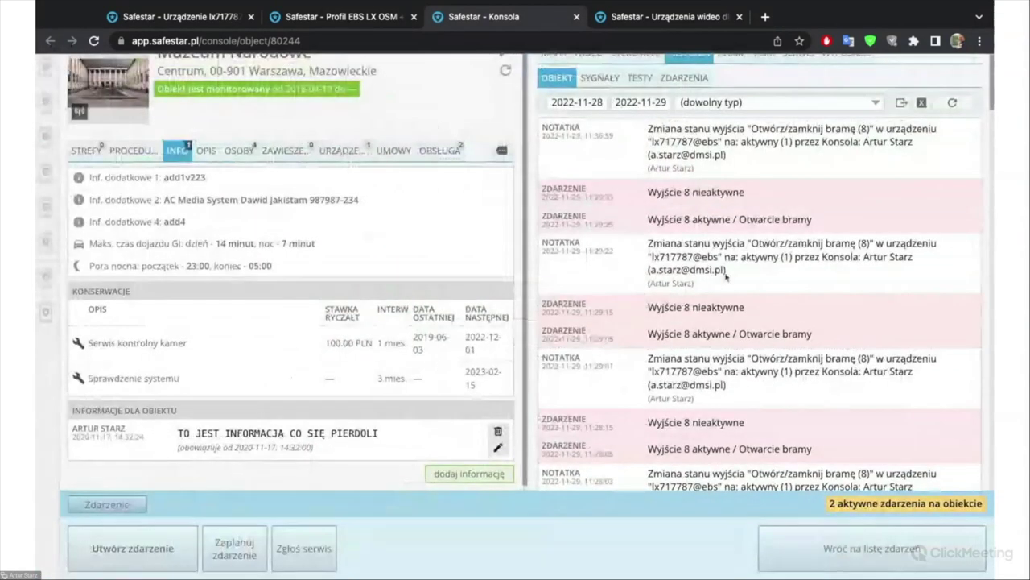
pyautogui.scroll(1, 726, 276)
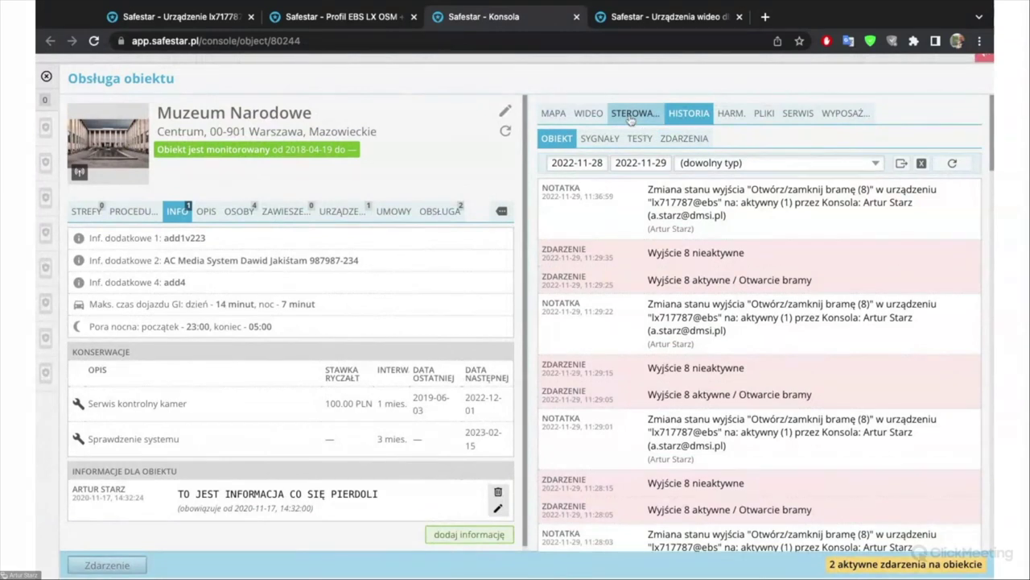
# Step: Switch on the "Włącz wszystkie lampy (5)" output and check the object's history and received signals
pyautogui.click(632, 116)
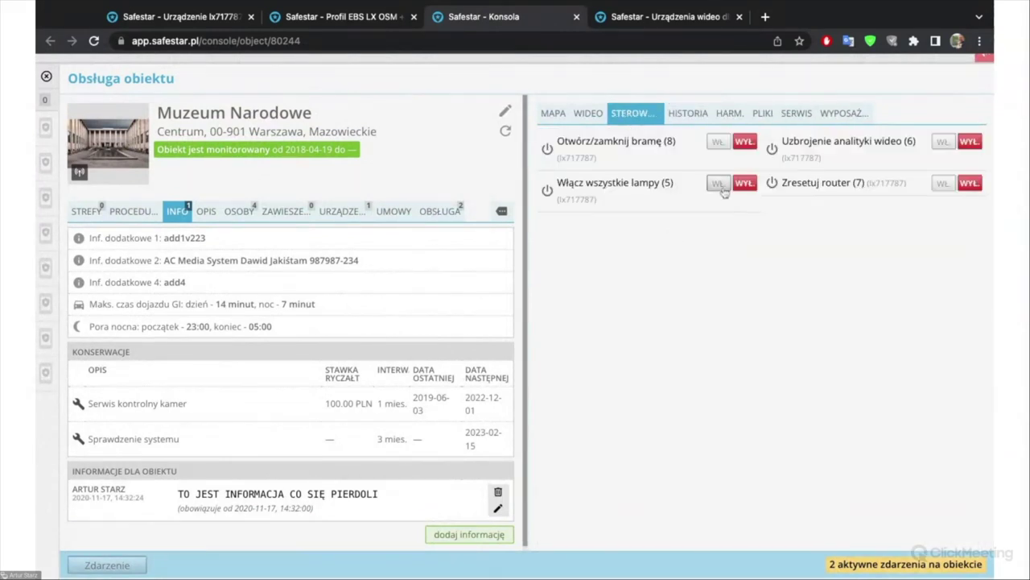
pyautogui.click(722, 186)
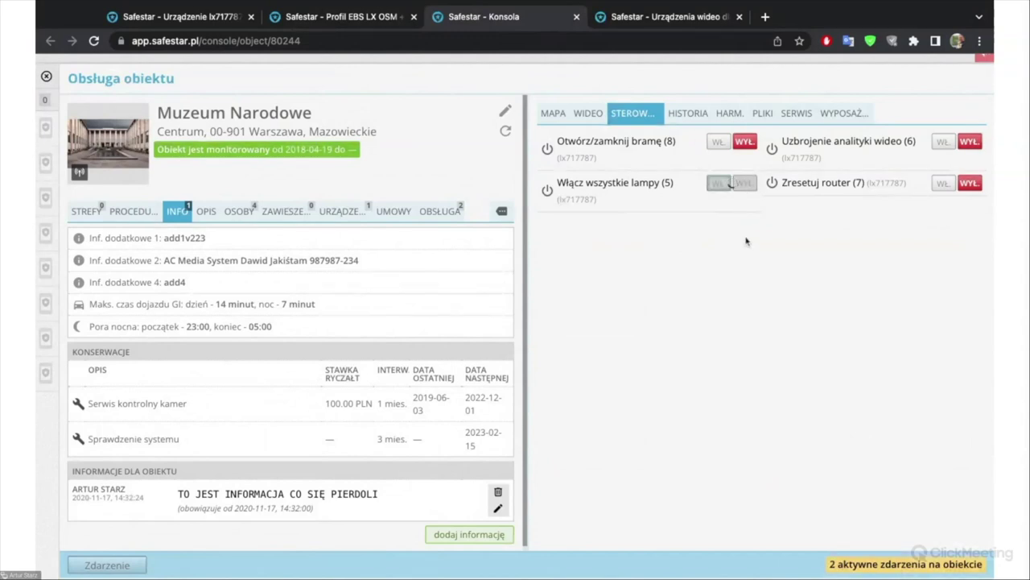
pyautogui.click(688, 113)
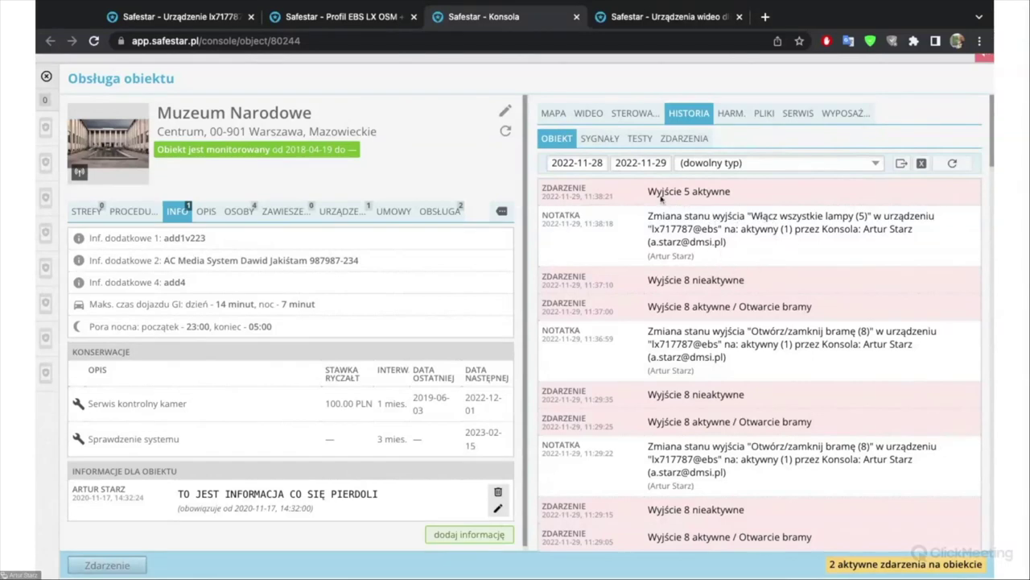
pyautogui.click(600, 138)
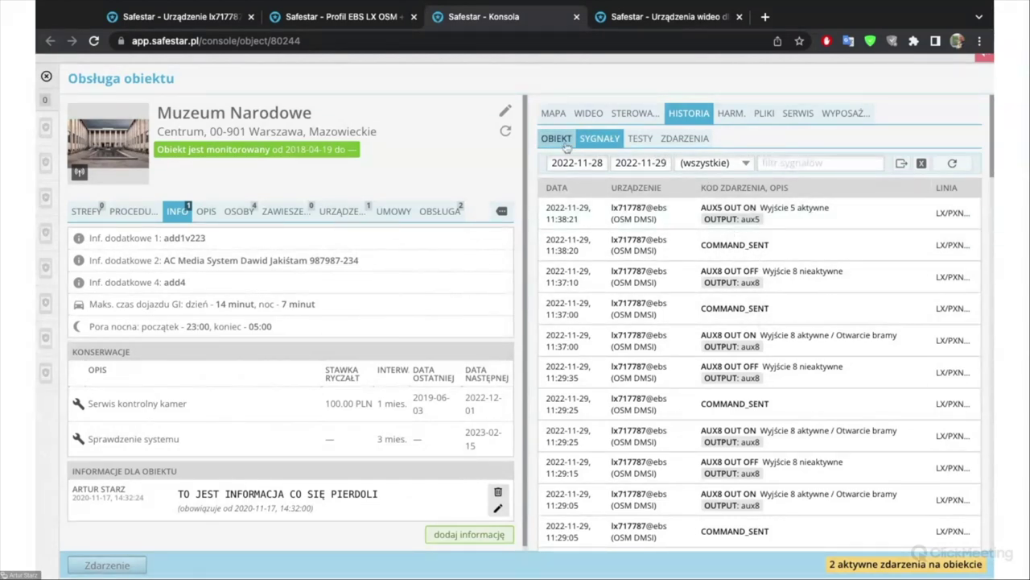
# Step: Refresh the object's received signals, and switch off the "Włącz wszystkie lampy (5)" output
pyautogui.click(953, 162)
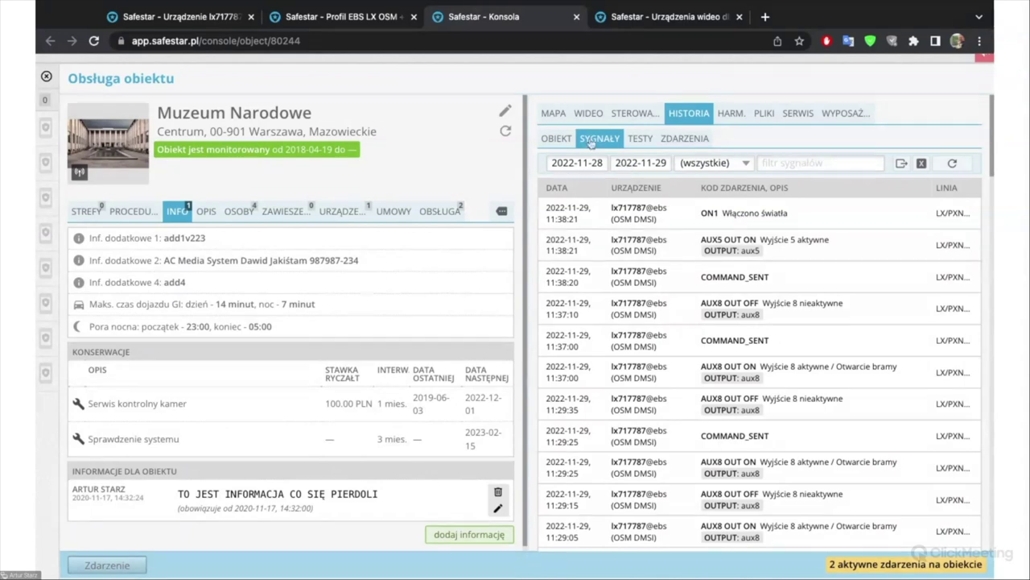
pyautogui.click(635, 113)
pyautogui.click(744, 183)
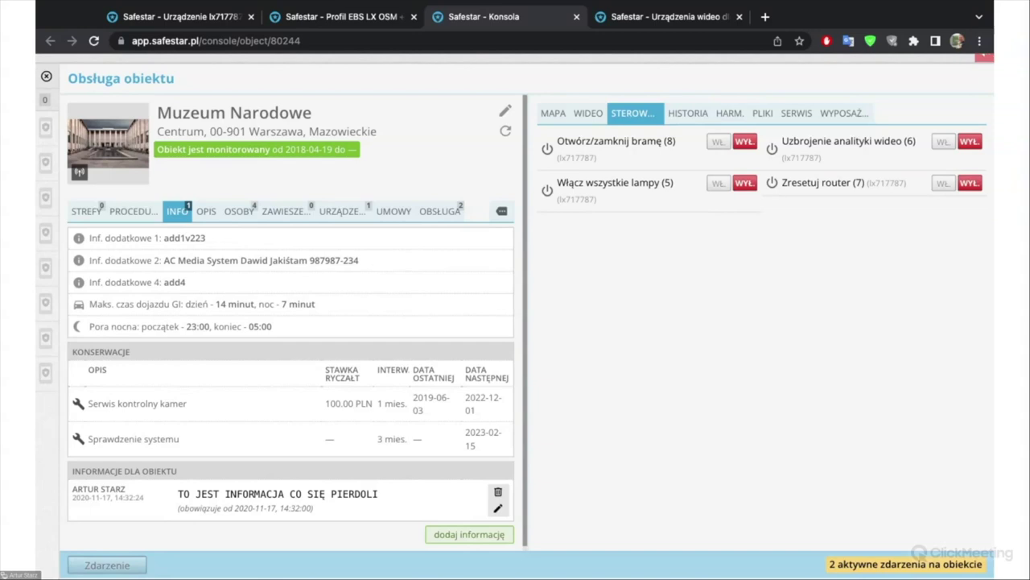
# Step: Open the Muzeum Narodowe object card for editing and show its alarm system zones
pyautogui.click(505, 110)
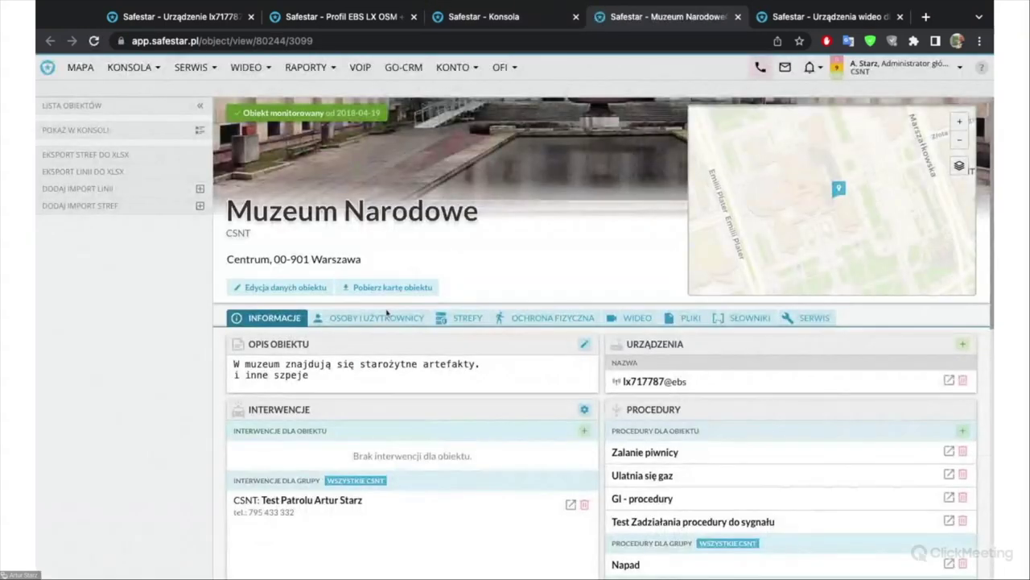
pyautogui.click(459, 322)
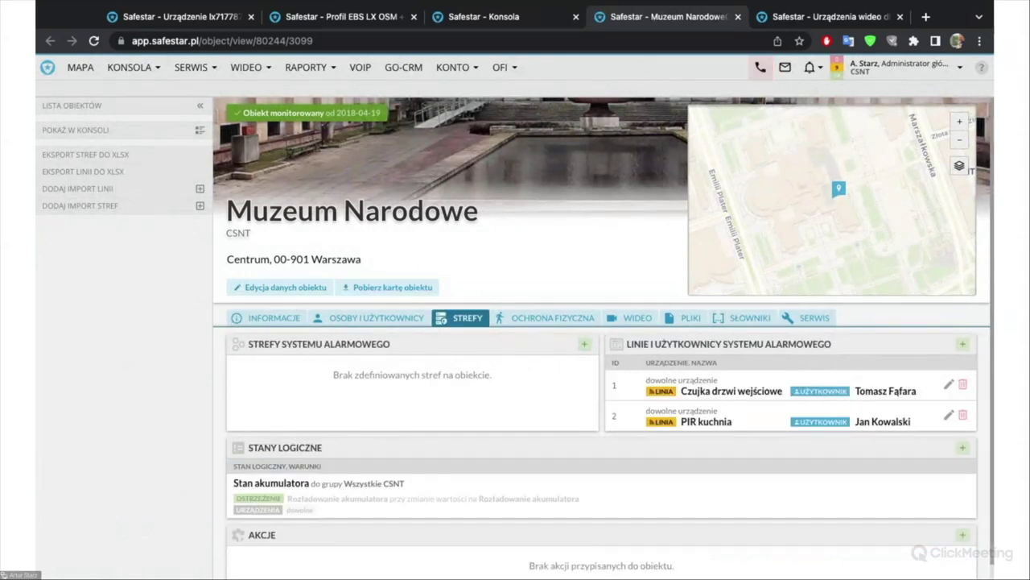
pyautogui.scroll(-1, 472, 399)
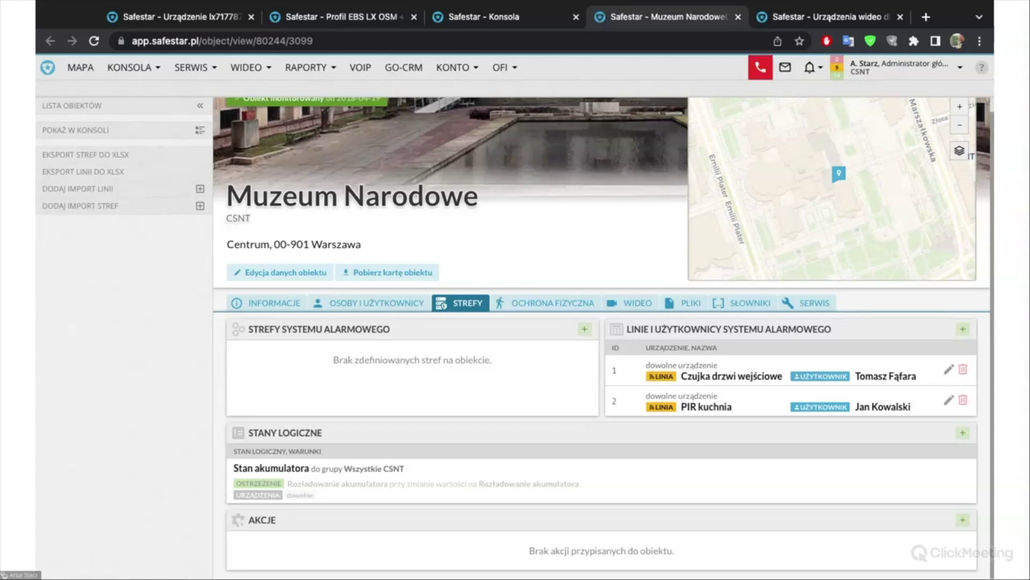
pyautogui.click(584, 330)
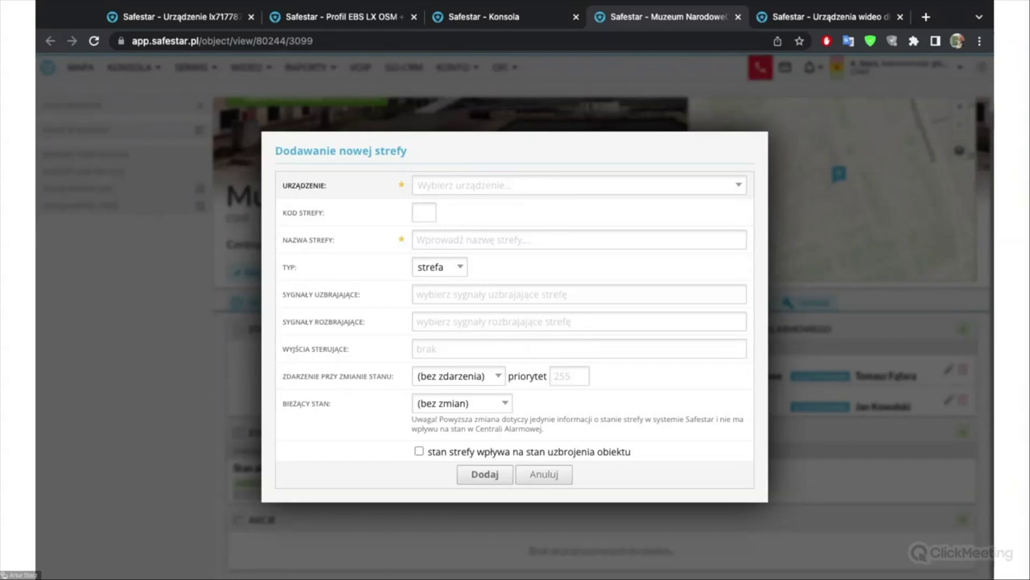
pyautogui.click(533, 185)
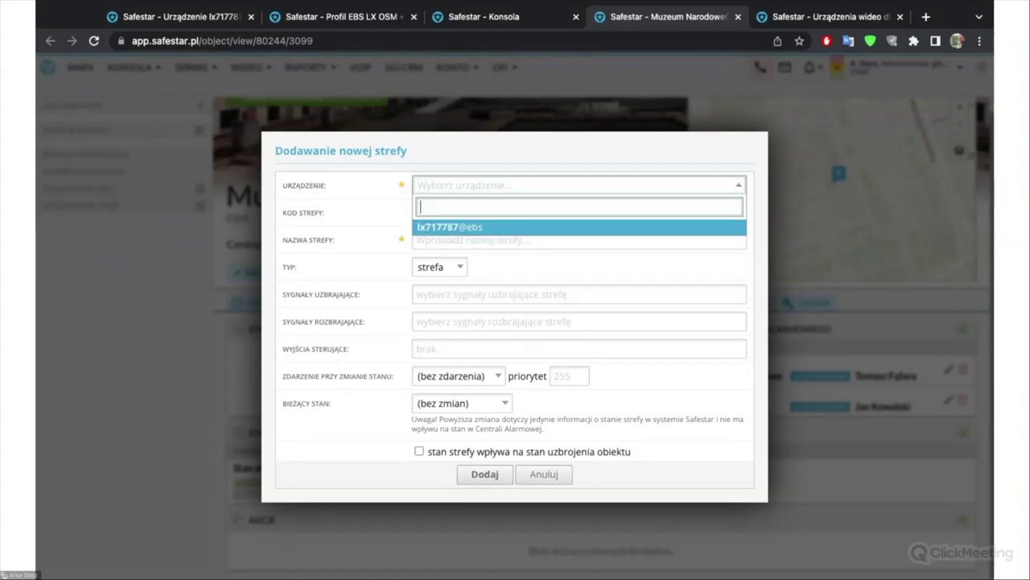
pyautogui.click(533, 229)
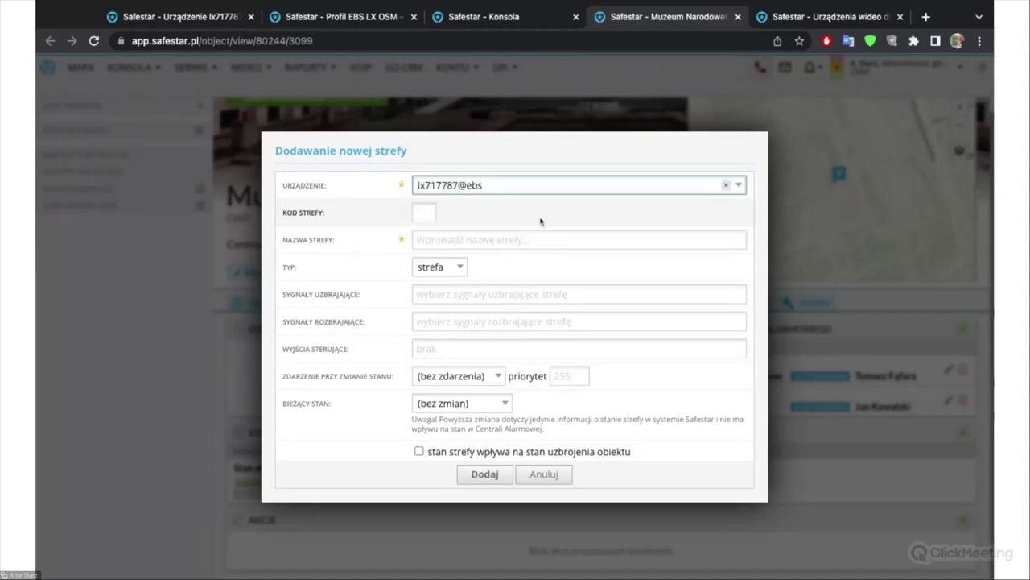
pyautogui.click(544, 474)
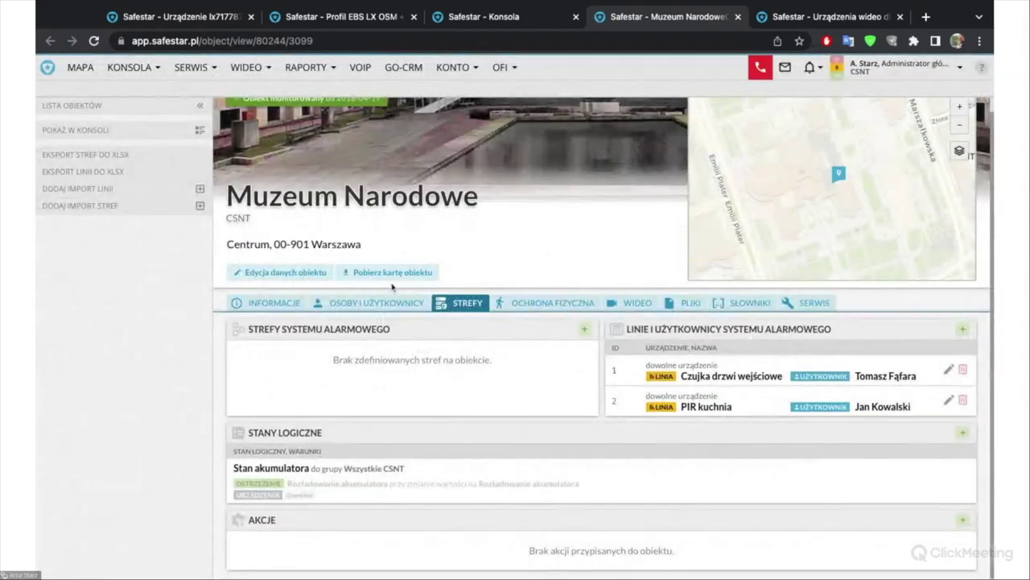
# Step: Start a new alarm zone for device lx717787 with zone code 1 and the name "Analityka wideo"
pyautogui.click(585, 329)
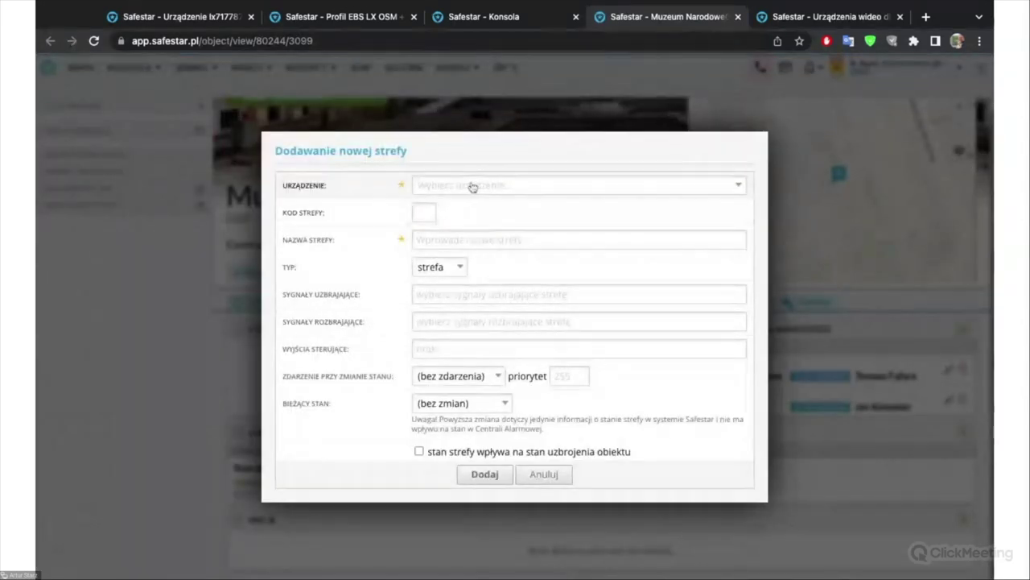
pyautogui.click(473, 186)
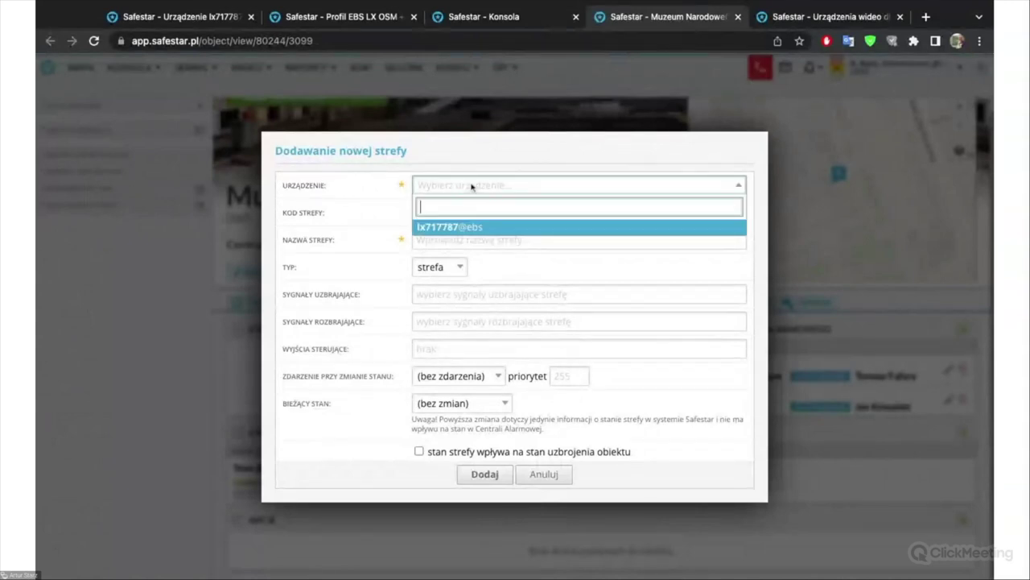
pyautogui.click(473, 227)
pyautogui.click(423, 214)
pyautogui.write('1')
pyautogui.click(428, 239)
pyautogui.write('Ana')
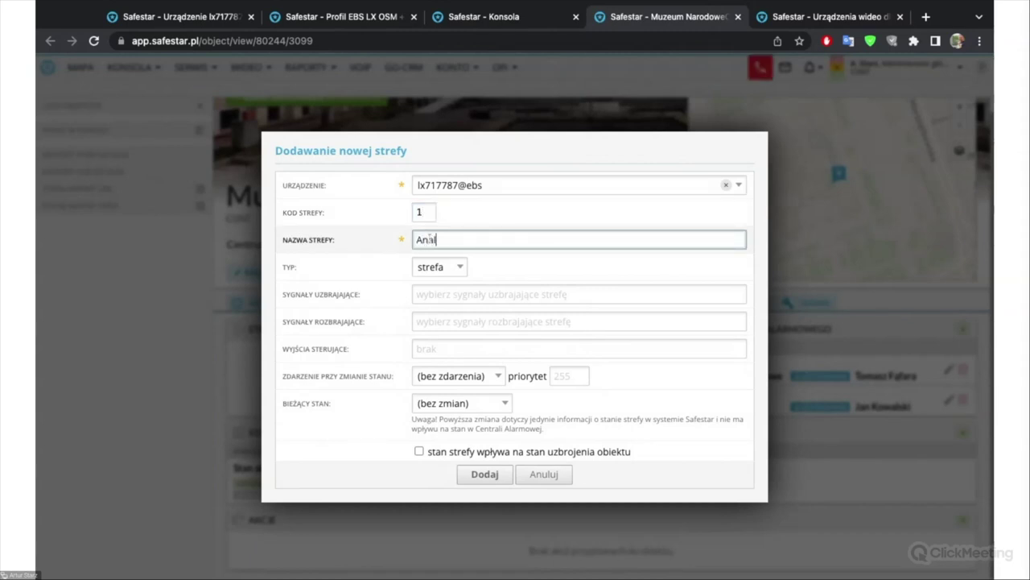
pyautogui.write('lit')
pyautogui.press('BackSpace')
pyautogui.write('tyka wideo')
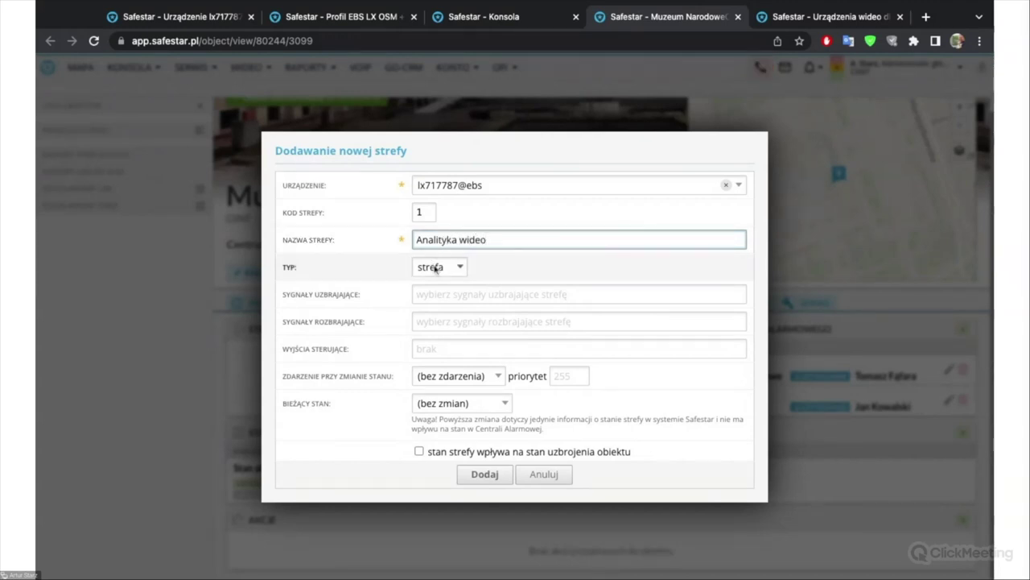
# Step: Assign "AUX6 OUT ON - Analityka uzbrojona (6)" as the zone's arming signal and "AUX6 OUT OFF - Analityka rozbrojona (6)" as its disarming signal
pyautogui.click(437, 294)
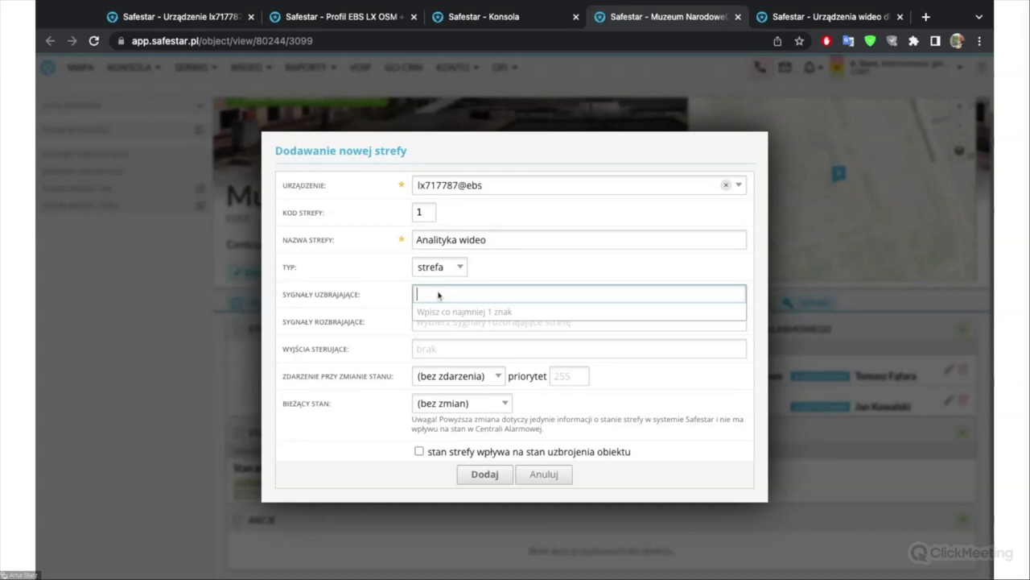
pyautogui.write('uzbr')
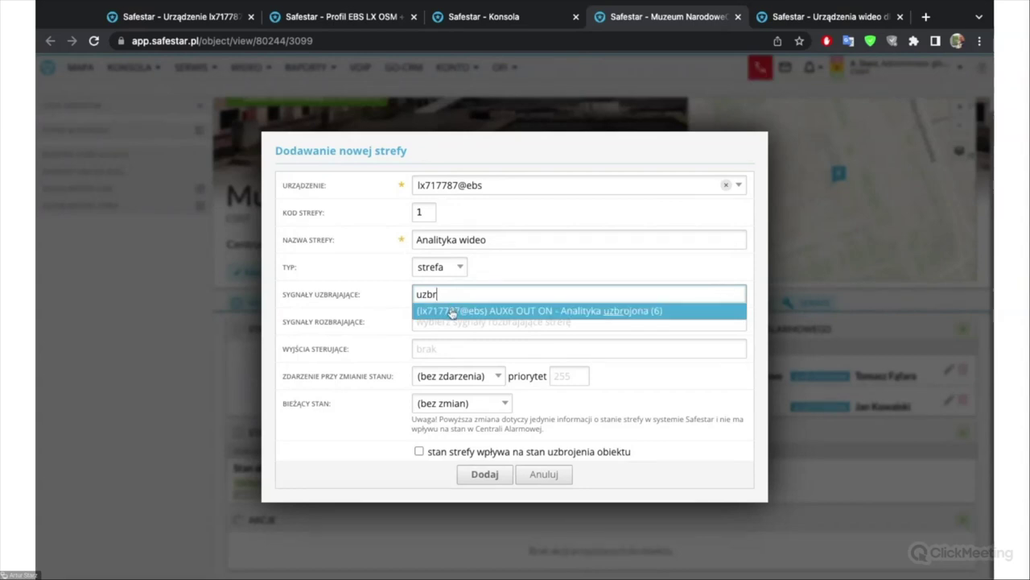
pyautogui.click(461, 310)
pyautogui.click(460, 321)
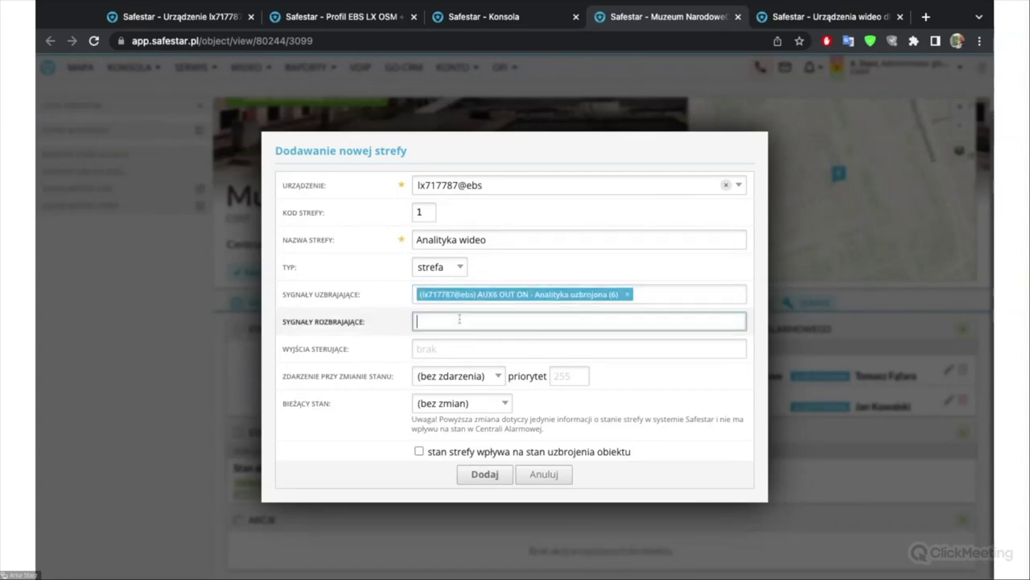
pyautogui.write('roz')
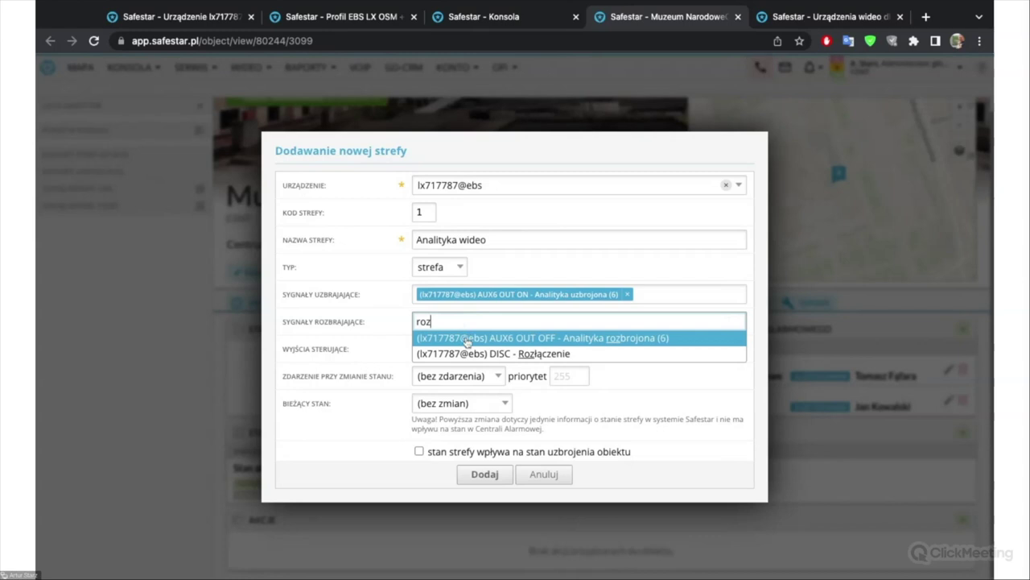
pyautogui.click(466, 338)
# Step: Set the zone's control output to "Uzbrojenie analityki wideo (6)", make its state affect the object's arming state, and add the zone
pyautogui.click(440, 351)
pyautogui.write('ana')
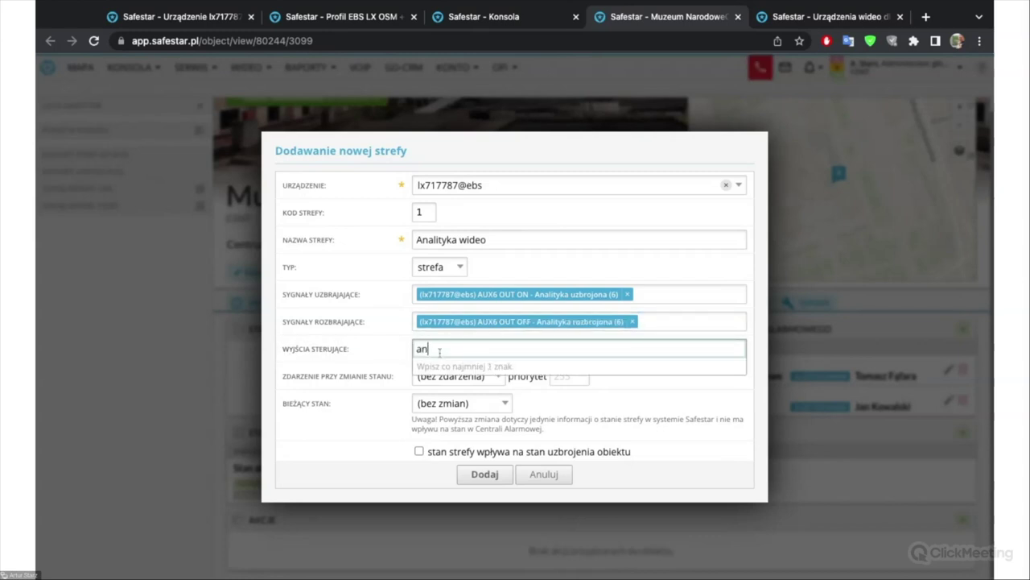
pyautogui.click(446, 365)
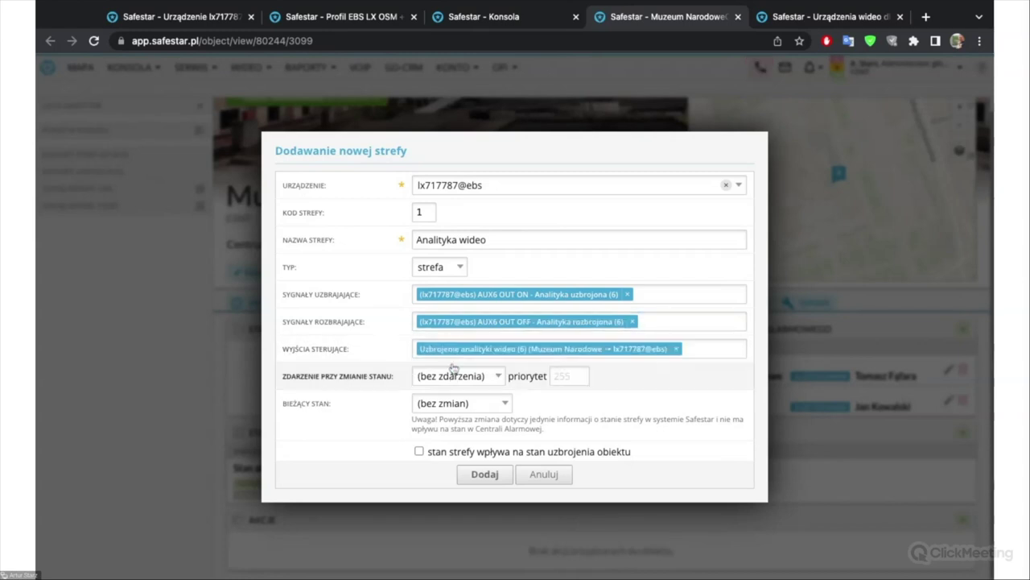
pyautogui.click(496, 453)
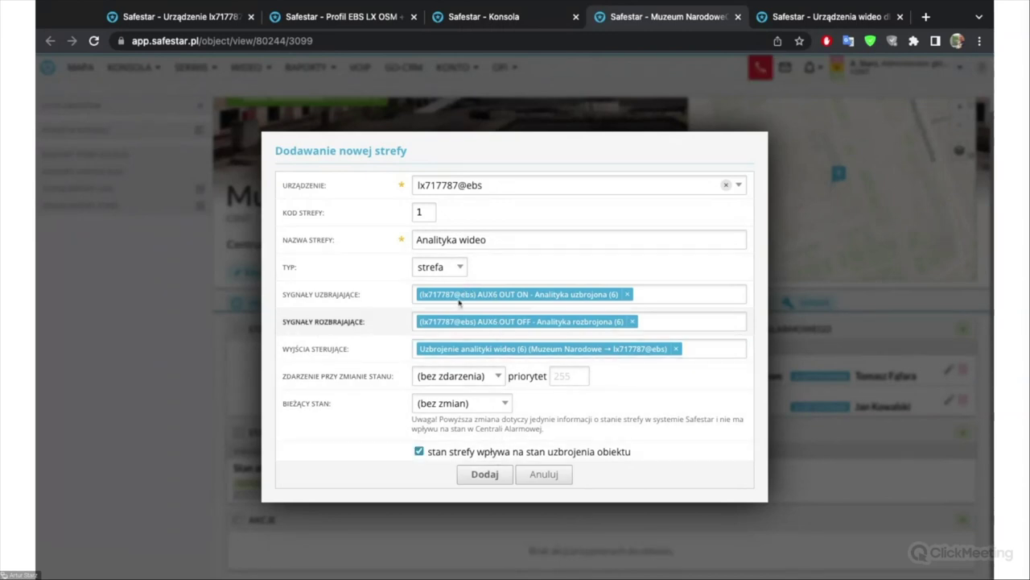
pyautogui.click(488, 477)
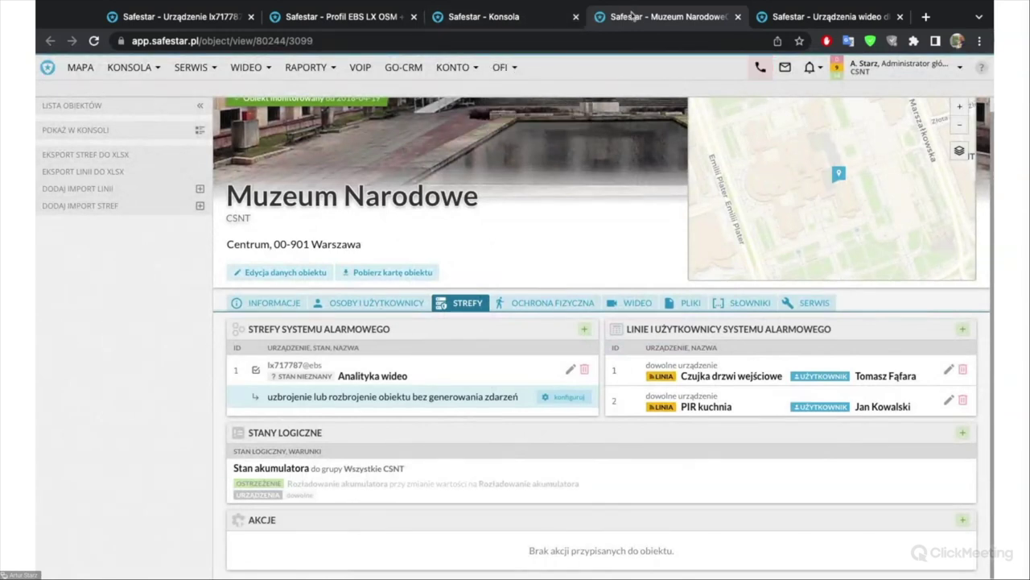
# Step: Reload the object in the console, show its output controls and arm the "Analityka wideo" zone
pyautogui.click(483, 16)
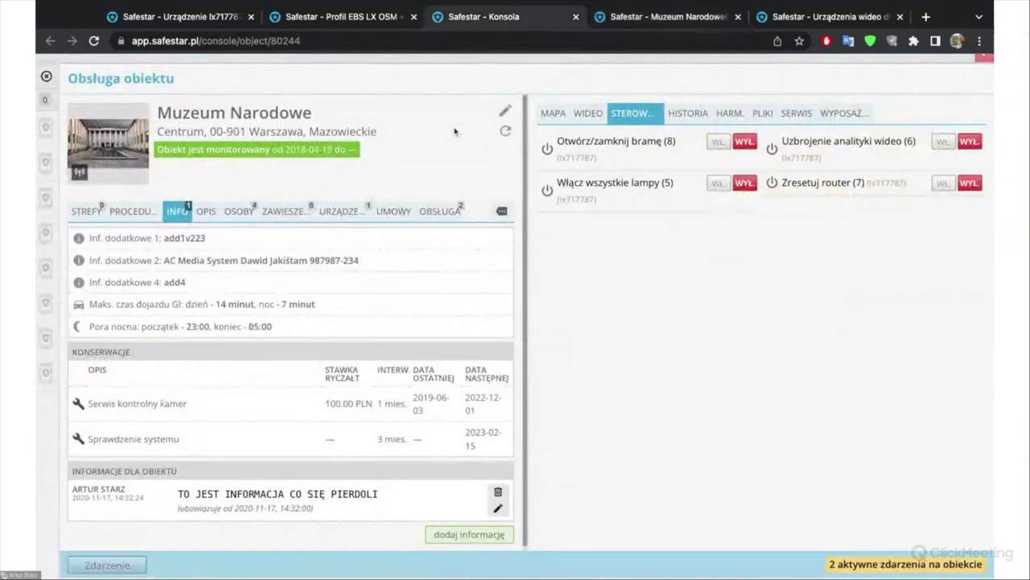
pyautogui.click(505, 130)
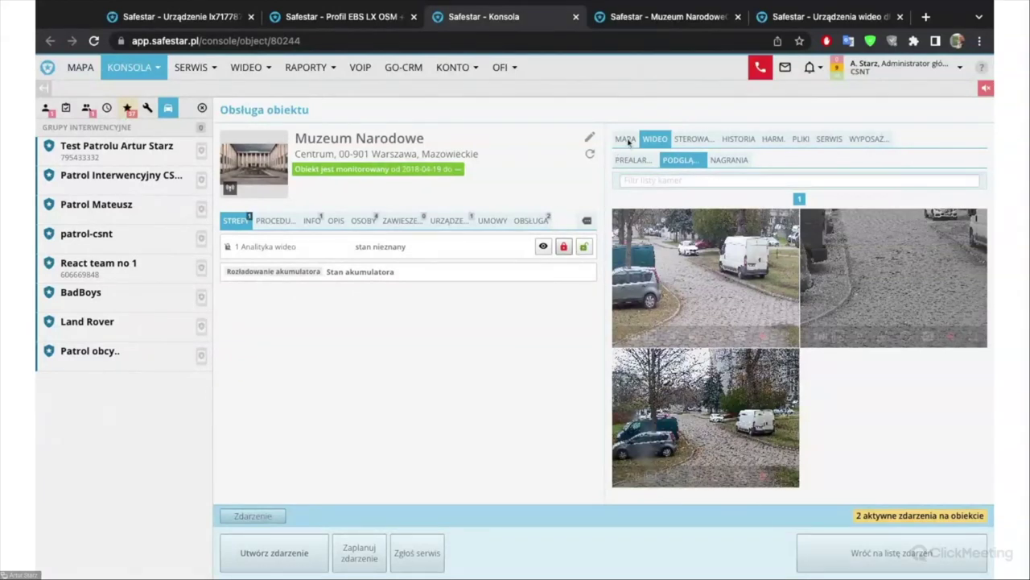
pyautogui.click(702, 142)
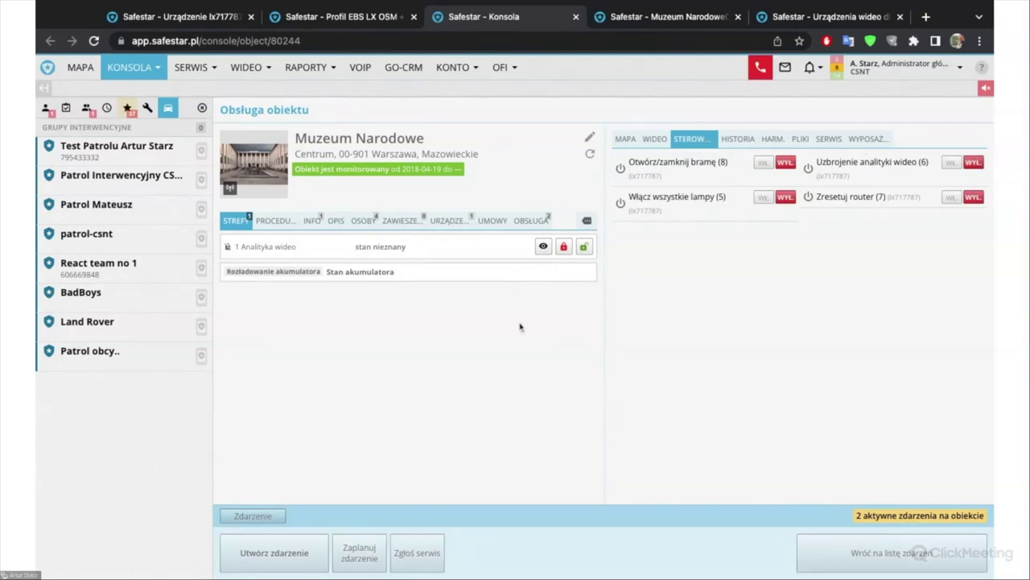
pyautogui.click(564, 247)
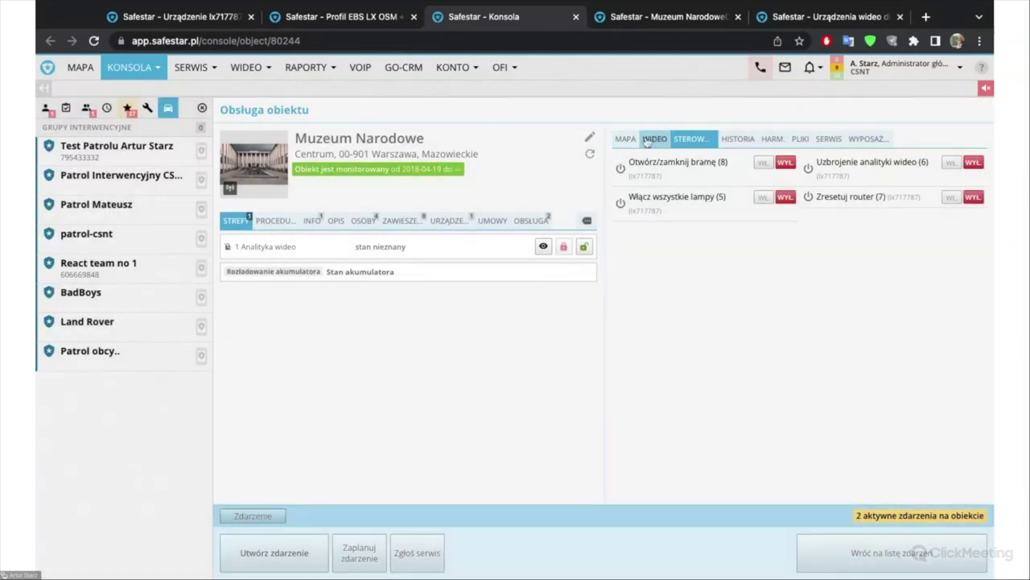
# Step: Examine the object's history, received signals and events for the arming of the video analytics zone
pyautogui.click(730, 139)
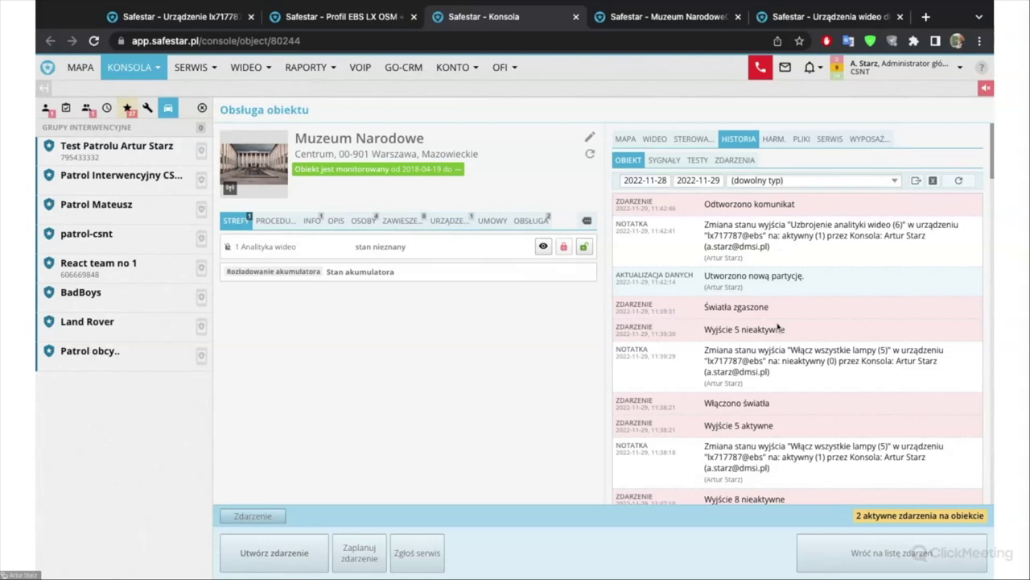
pyautogui.click(398, 222)
pyautogui.click(664, 159)
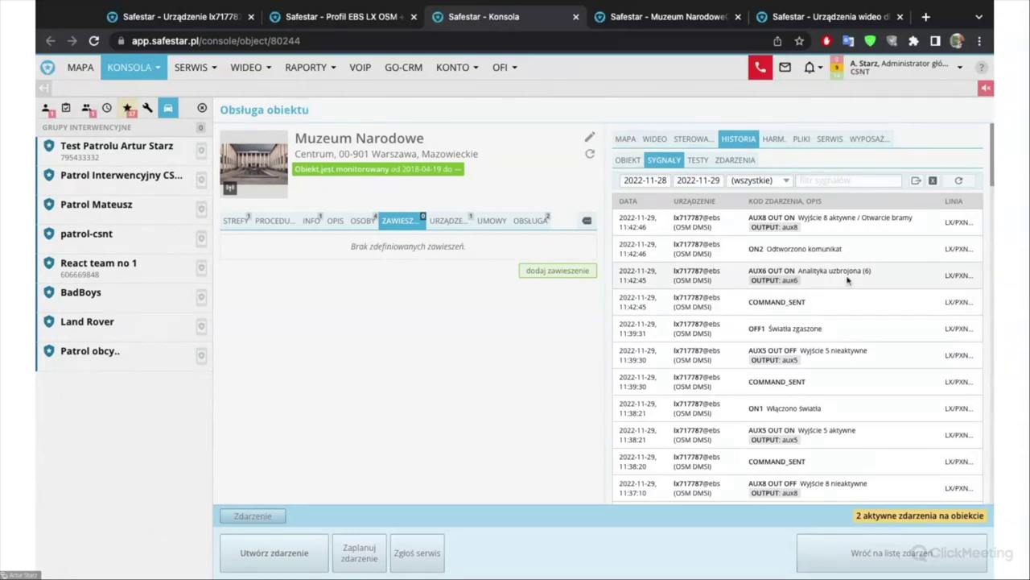
pyautogui.scroll(5, 838, 282)
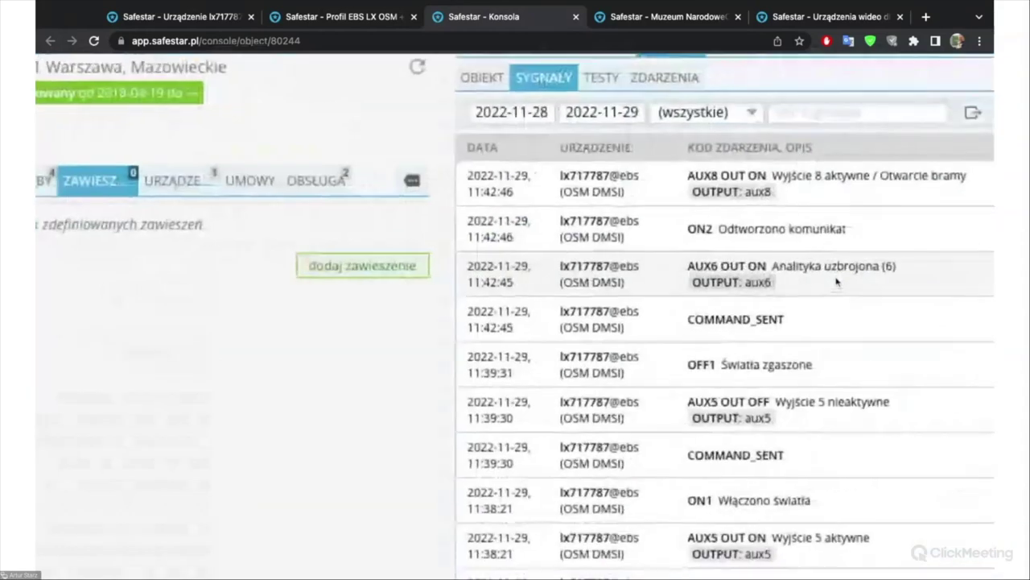
pyautogui.scroll(-5, 837, 282)
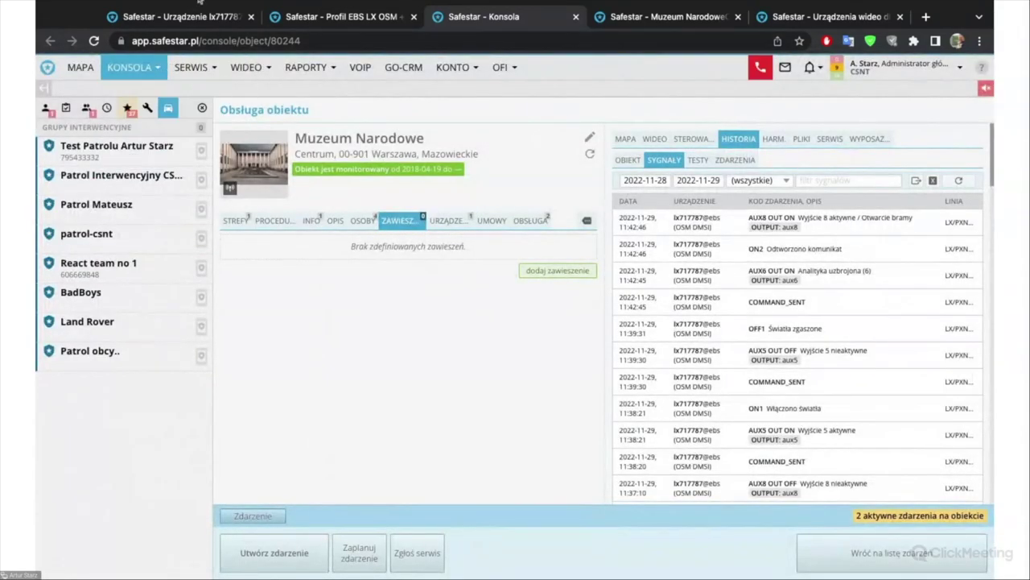
pyautogui.click(697, 160)
pyautogui.click(731, 161)
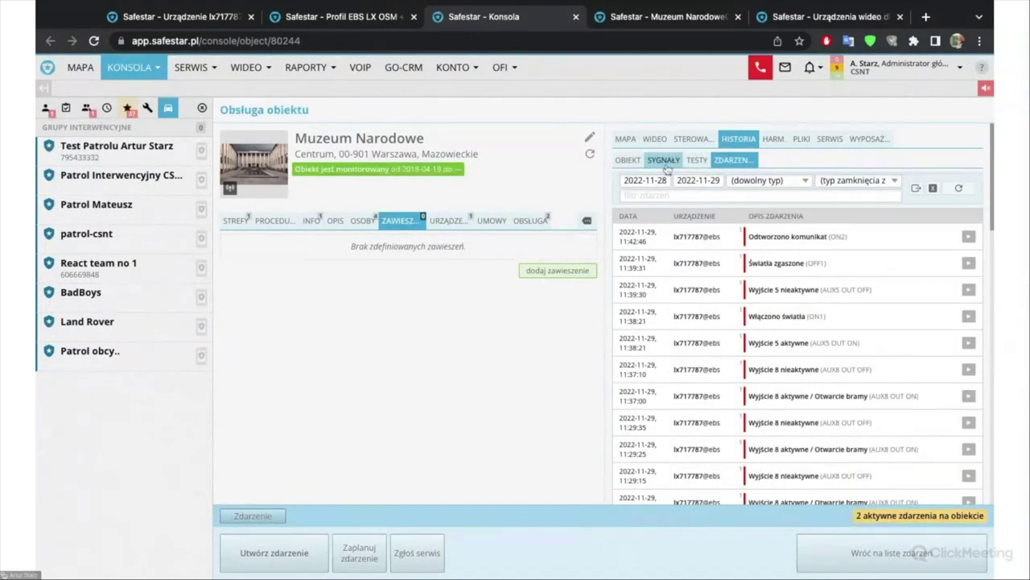
pyautogui.click(628, 160)
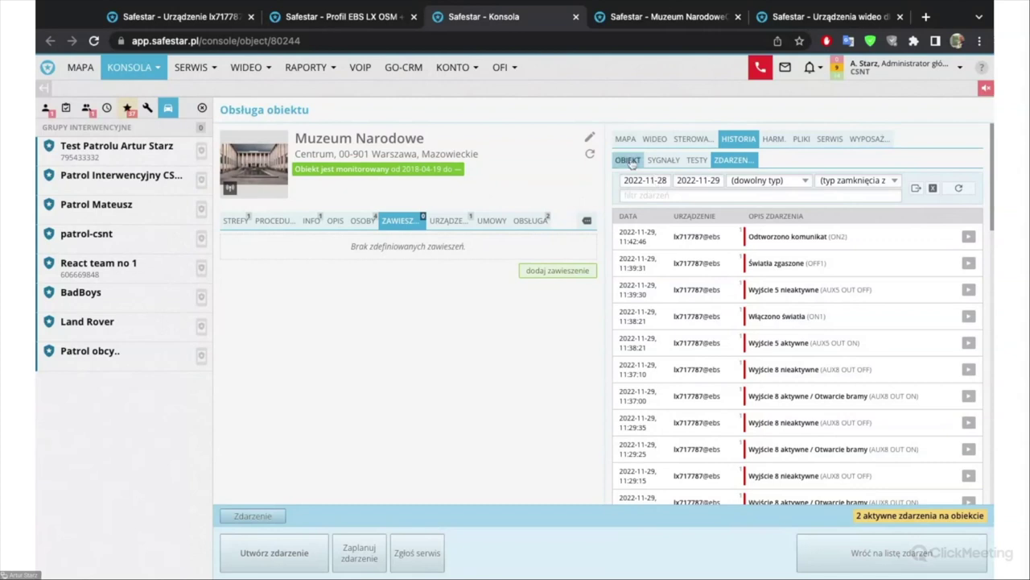
# Step: Switch off the "Uzbrojenie analityki wideo (6)" output, check the object's history and return to the output controls
pyautogui.click(692, 140)
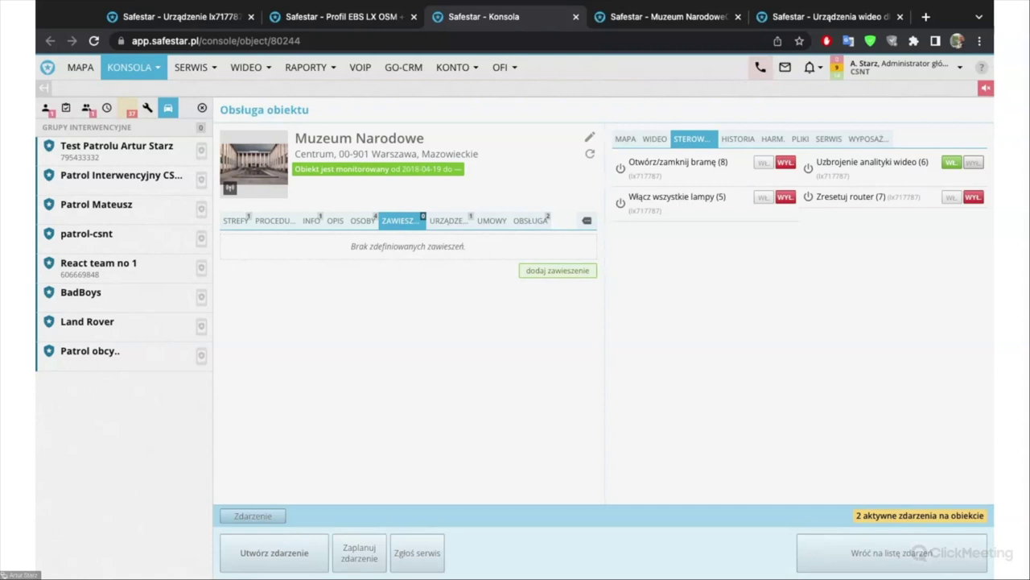
pyautogui.click(973, 162)
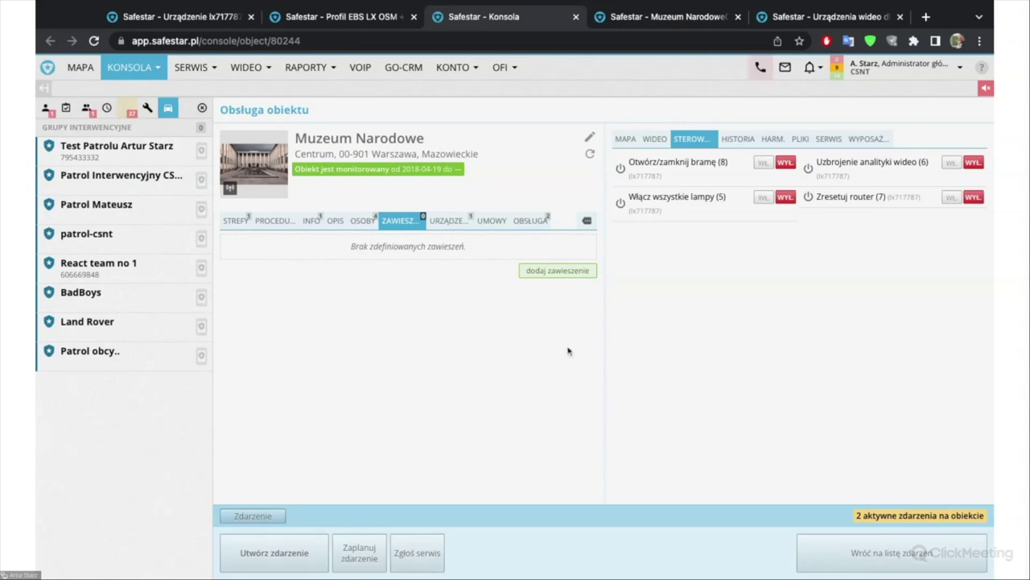
pyautogui.click(730, 140)
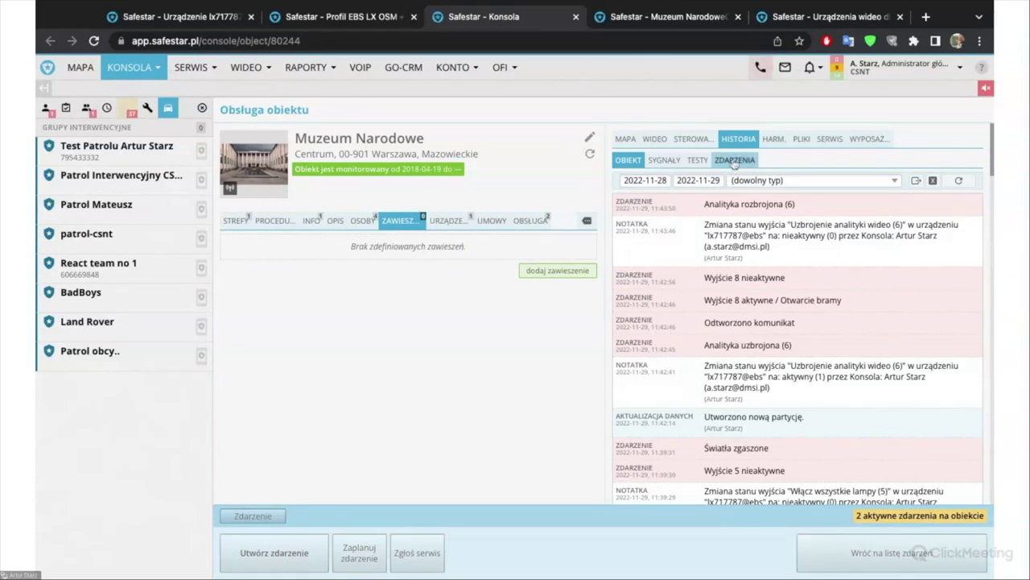
pyautogui.click(694, 140)
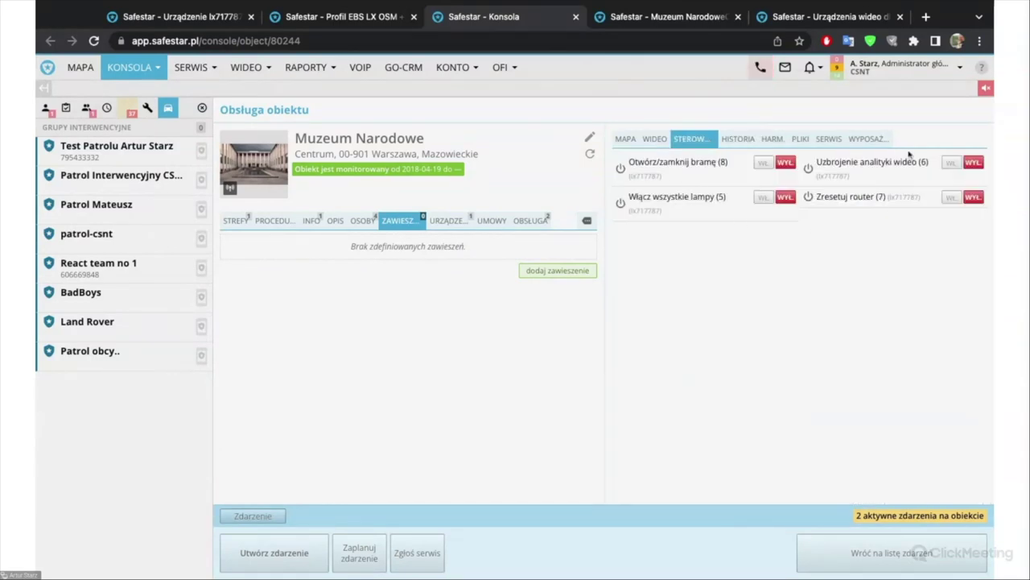